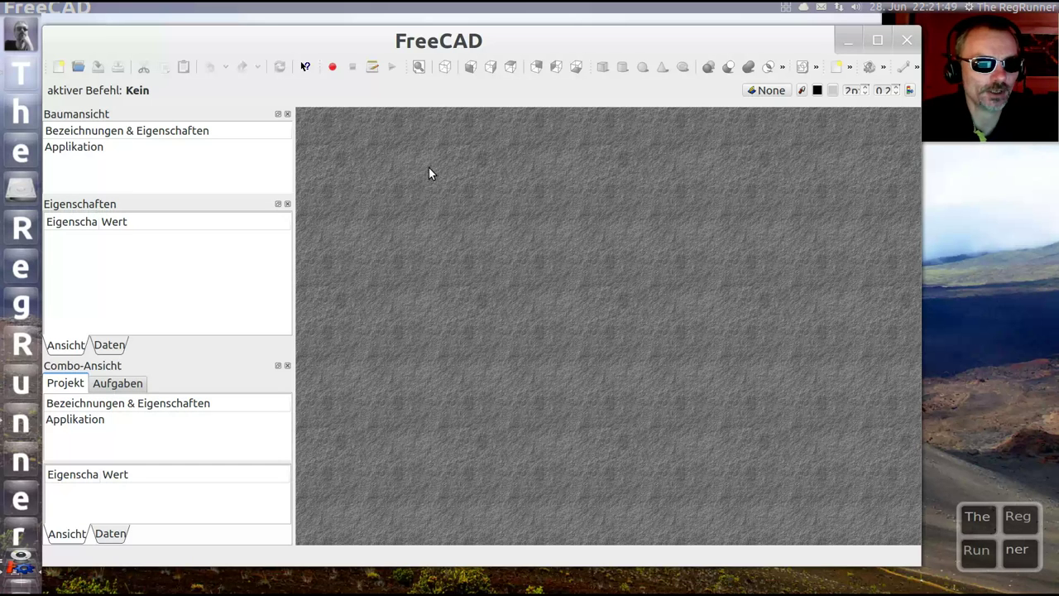
Open test.fcstd in FreeCAD and resize and position its window.
left_click(77, 67)
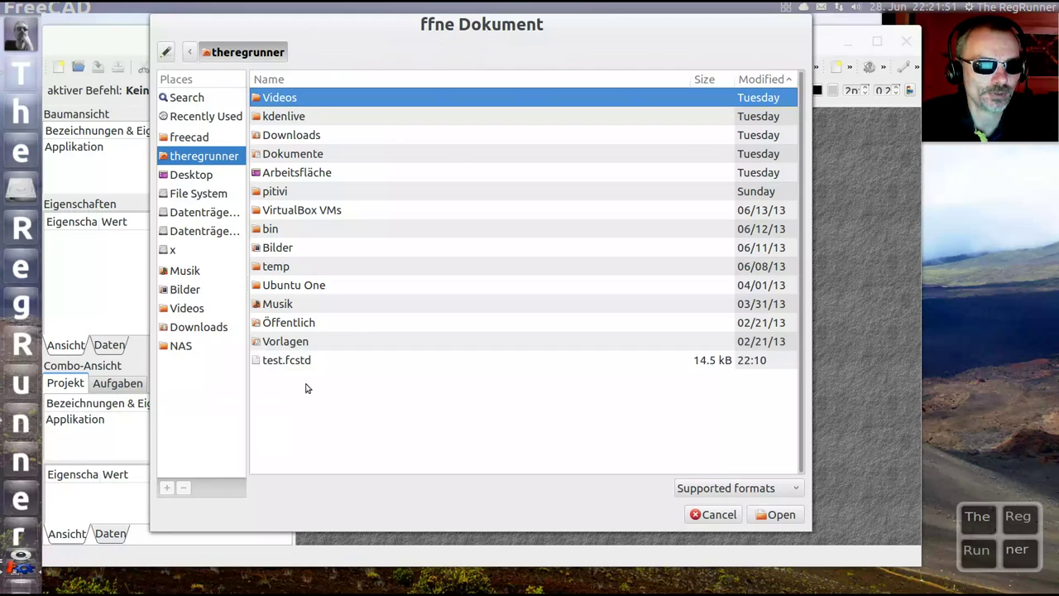
left_click(276, 361)
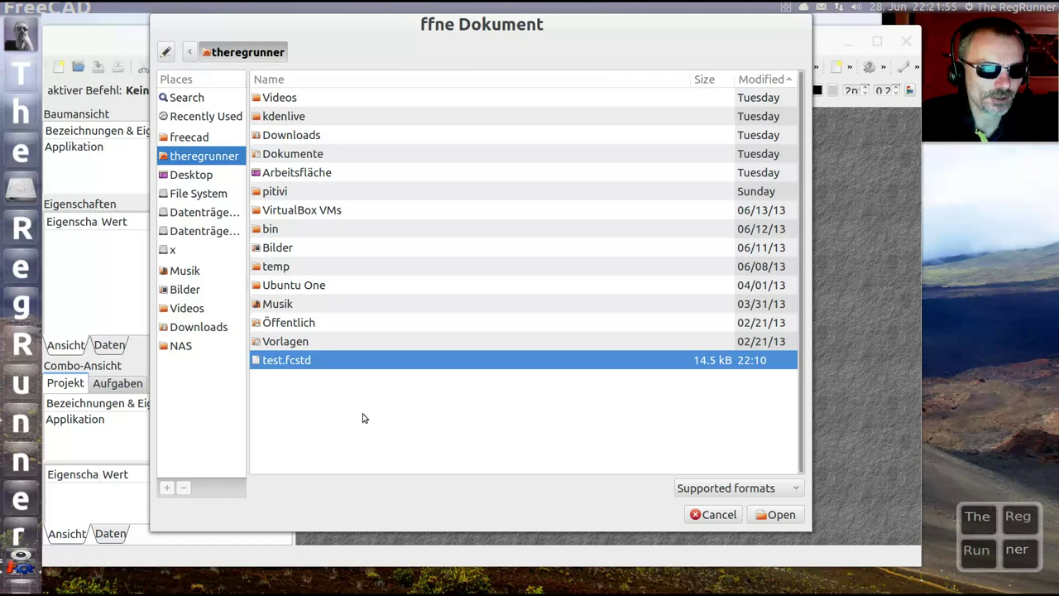
left_click(780, 514)
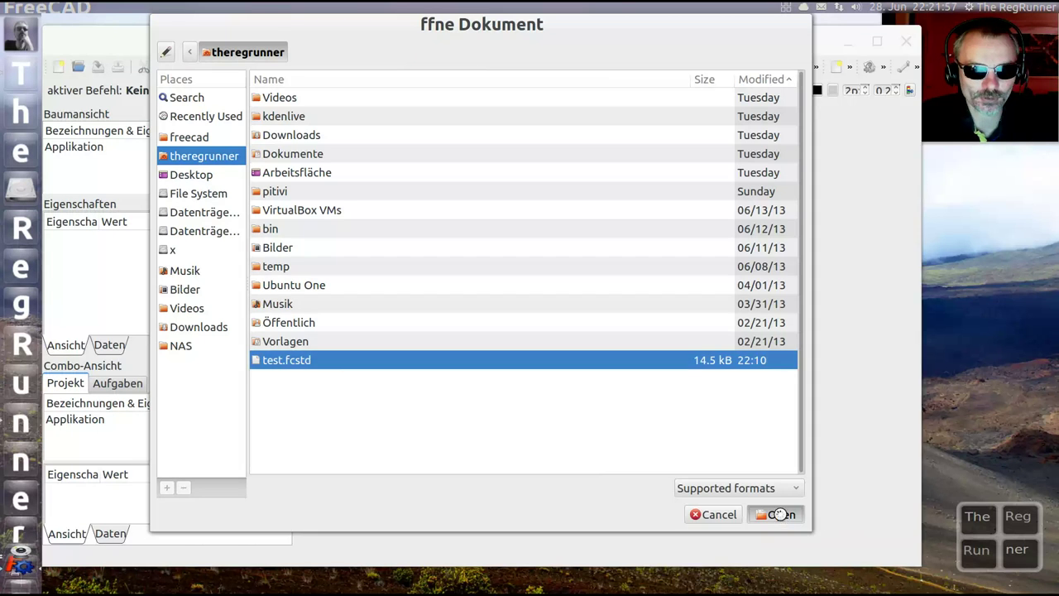
mouse_move(668, 474)
left_mouse_down()
mouse_move(821, 557)
mouse_move(936, 571)
left_mouse_up()
left_click_drag(563, 37, 571, 33)
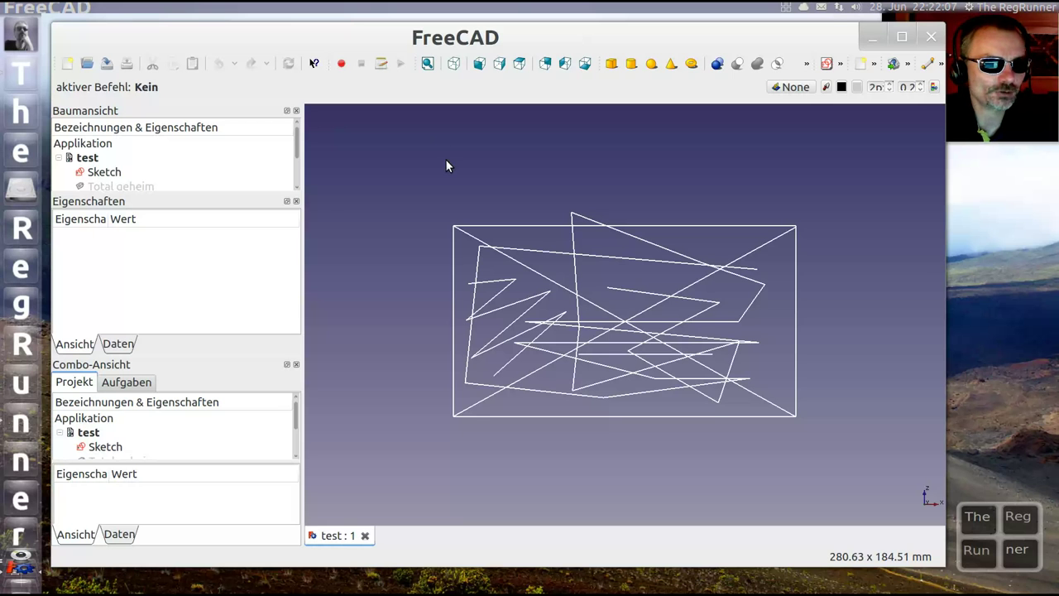
From the home folder, open test.fcstd in Bless Hex Editor.
left_click(20, 420)
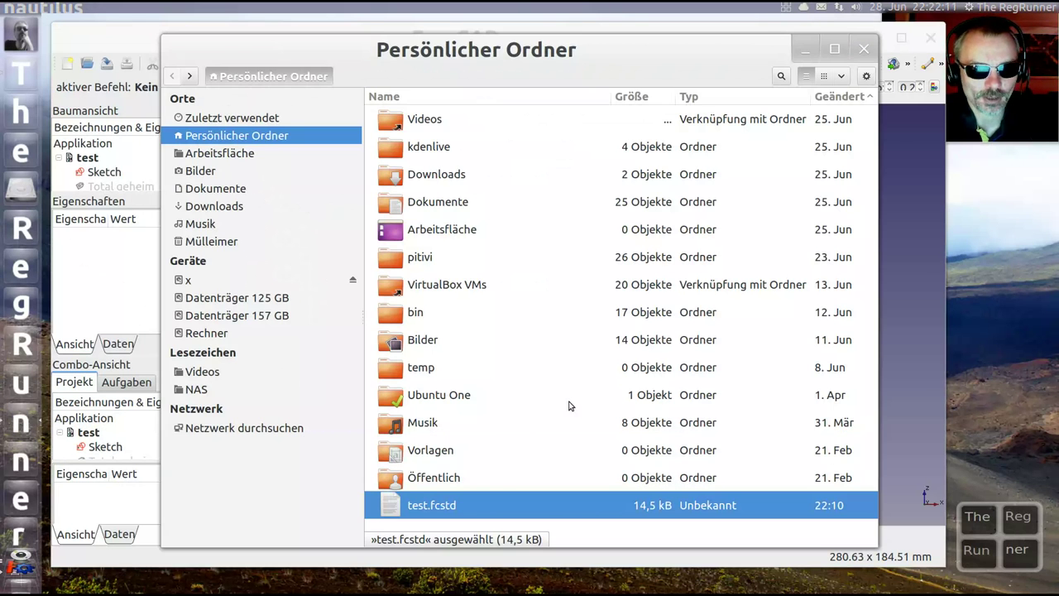
right_click(433, 502)
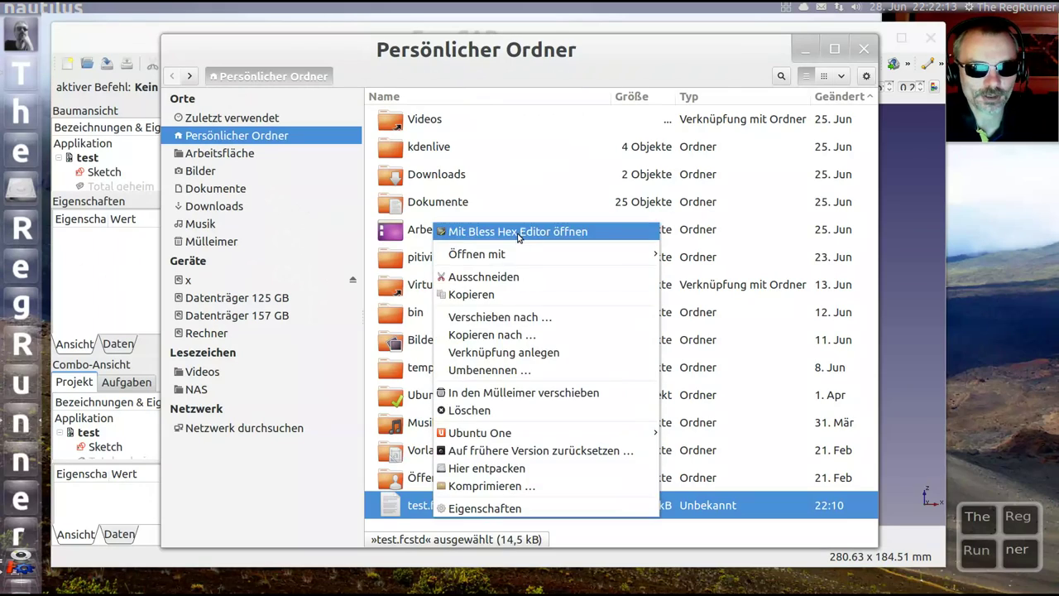
left_click(529, 232)
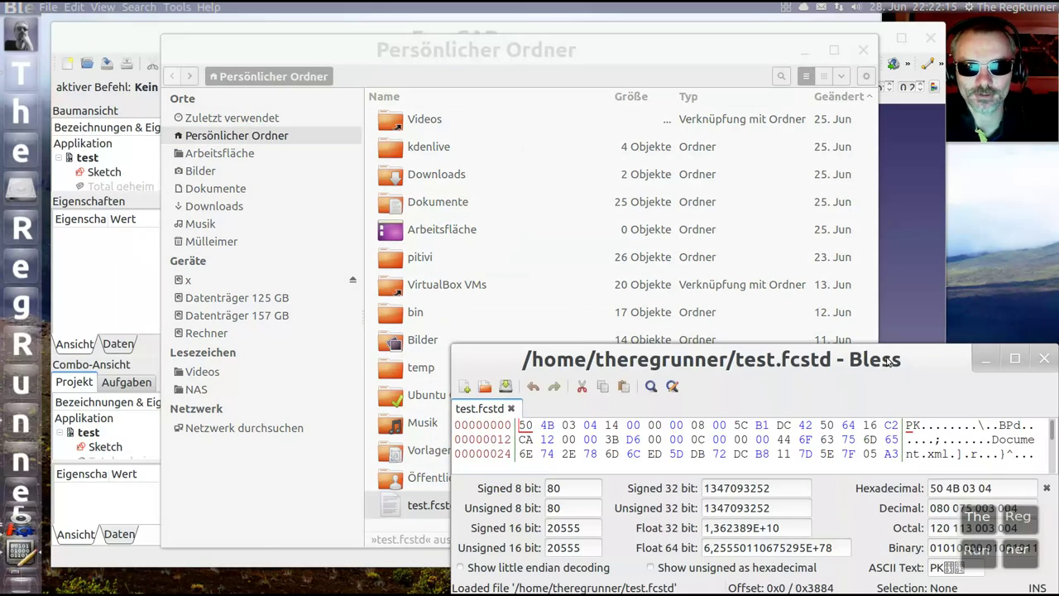
Maximize Bless, scroll to the file's end, and select the 'FreeCAD Document' bytes.
double_click(891, 360)
left_click(822, 250)
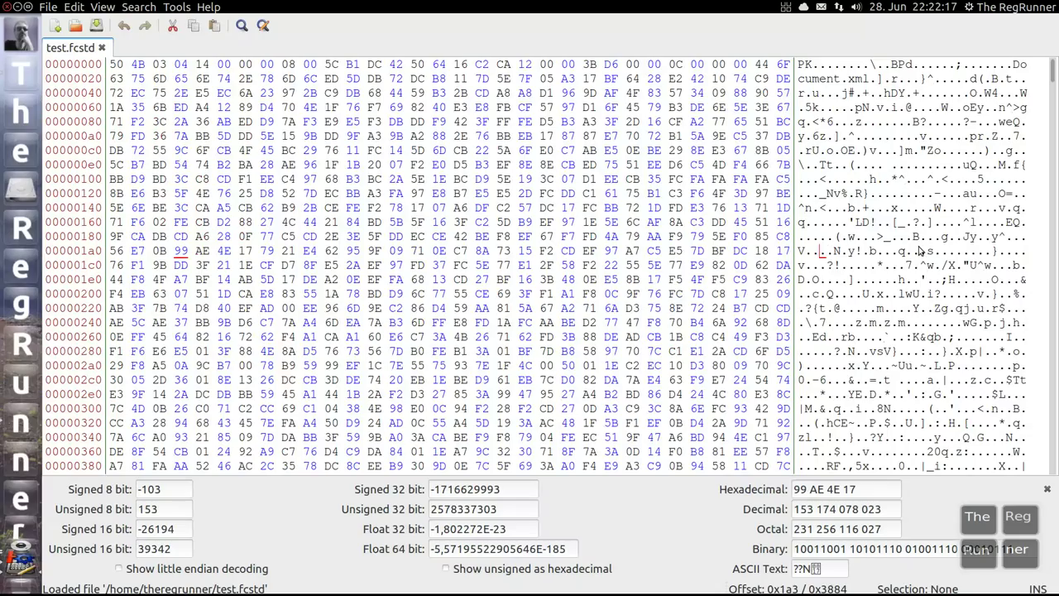
scroll(897, 187, "down", 2)
scroll(897, 187, "down", 1)
scroll(897, 207, "down", 3)
scroll(898, 228, "down", 6)
scroll(900, 250, "down", 4)
scroll(900, 251, "down", 4)
scroll(900, 253, "down", 6)
scroll(900, 254, "down", 4)
scroll(900, 255, "down", 4)
scroll(900, 256, "down", 8)
scroll(902, 258, "down", 7)
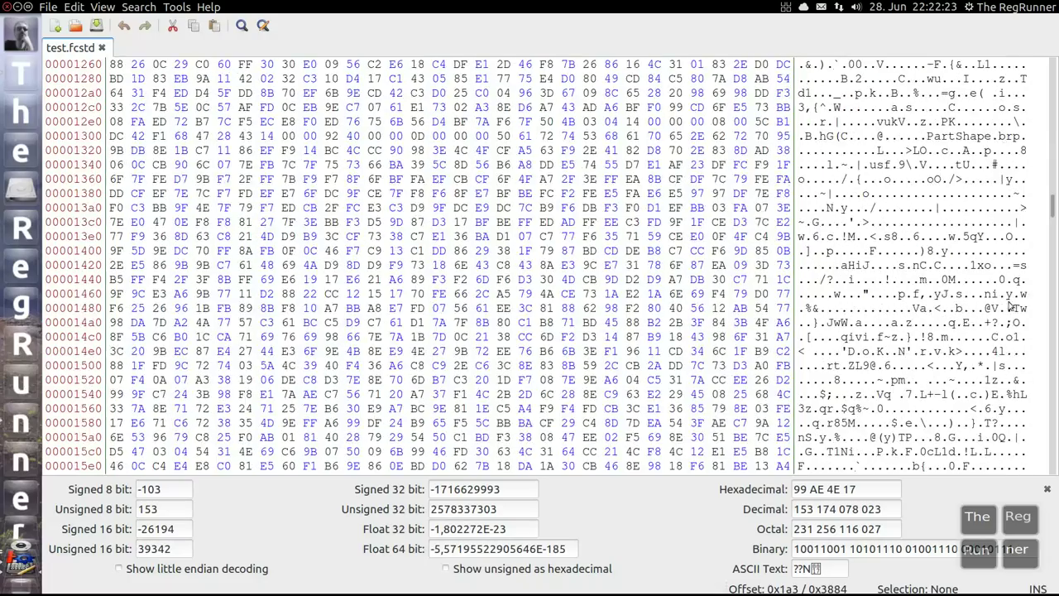
left_click_drag(1053, 207, 1054, 472)
mouse_move(950, 452)
left_mouse_down()
mouse_move(1034, 458)
mouse_move(1000, 463)
left_mouse_up()
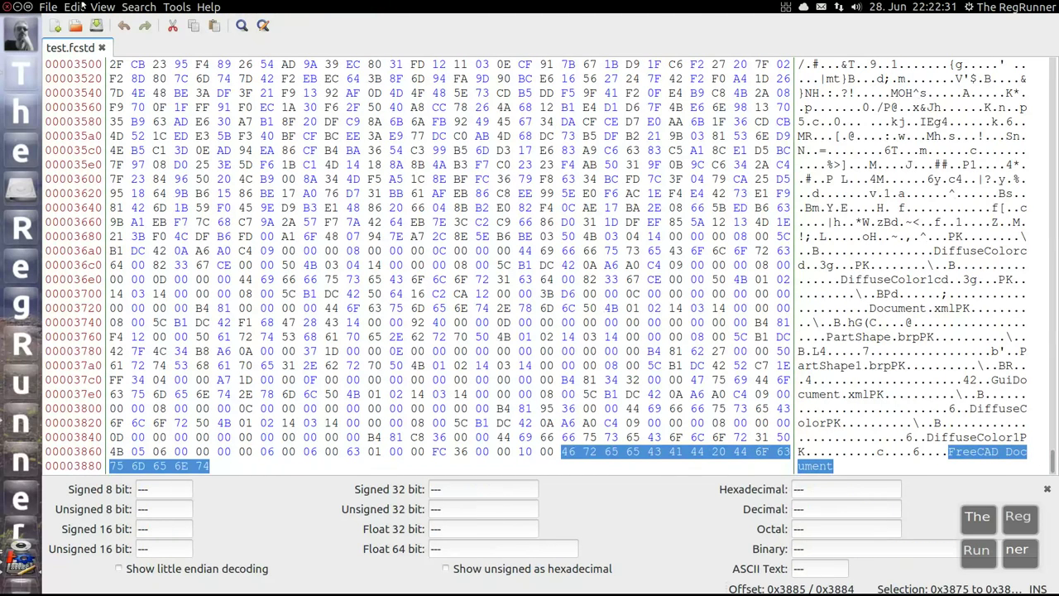
Close the hex editor and minimize the file manager to return to FreeCAD.
left_click(7, 6)
mouse_move(449, 49)
left_mouse_down()
mouse_move(446, 65)
mouse_move(497, 49)
left_mouse_up()
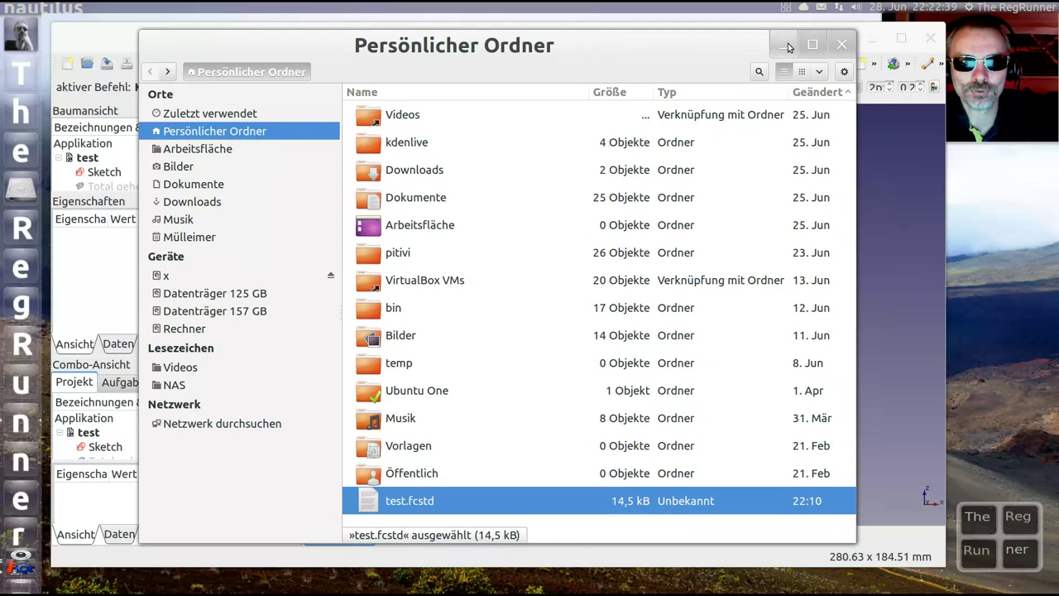
left_click(786, 46)
Zoom the sketch view, then narrow the FreeCAD window and nudge it into place.
left_click_drag(677, 39, 685, 42)
scroll(622, 209, "up", 2)
scroll(683, 314, "up", 3)
scroll(700, 322, "down", 2)
scroll(714, 317, "up", 1)
scroll(713, 317, "down", 1)
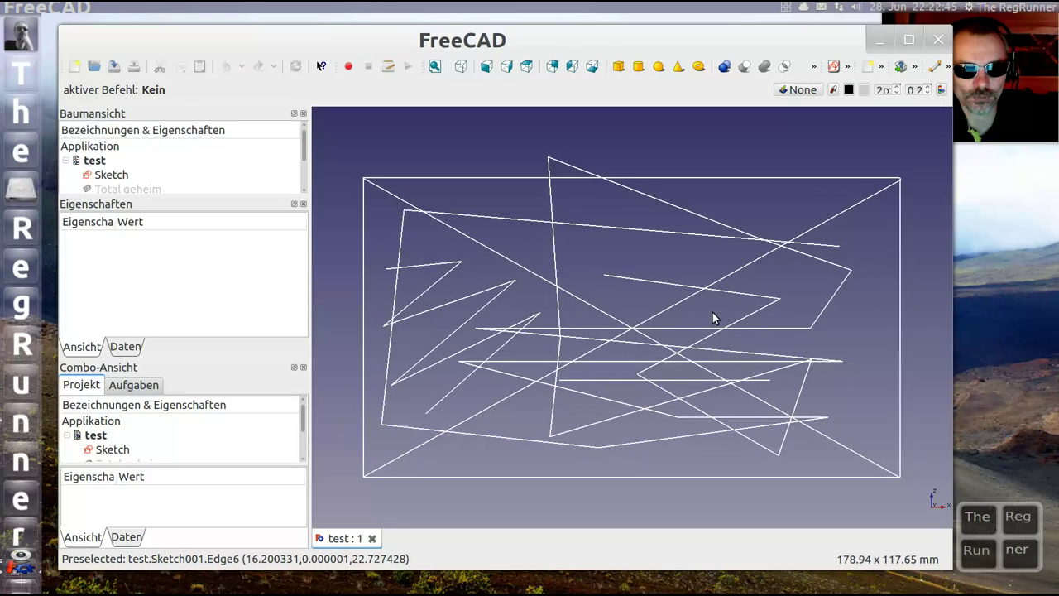
scroll(714, 318, "down", 1)
left_click_drag(686, 37, 680, 36)
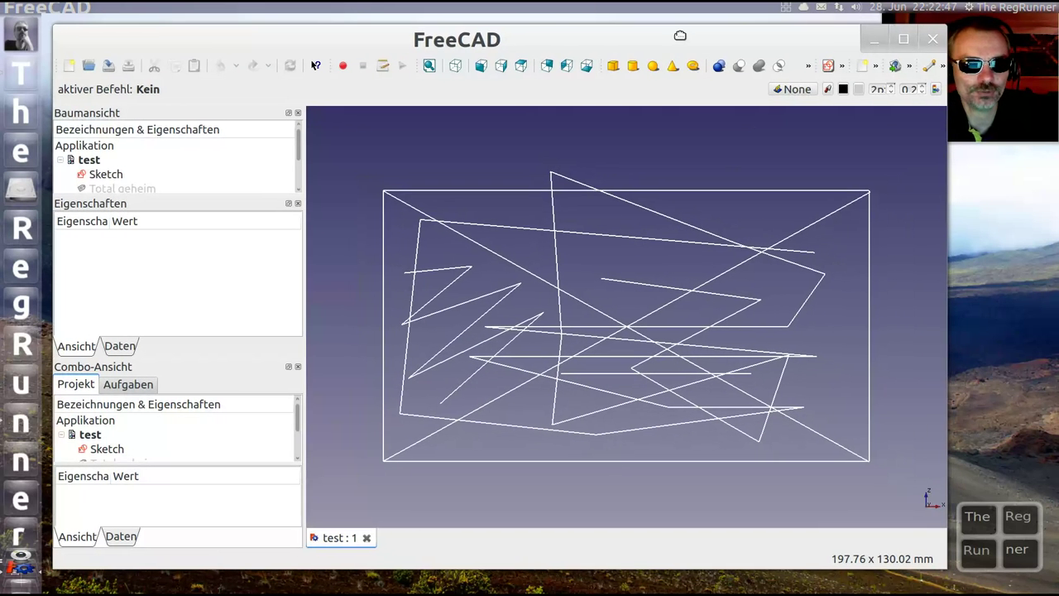
left_click_drag(947, 569, 894, 565)
mouse_move(536, 33)
left_mouse_down()
mouse_move(536, 43)
mouse_move(541, 34)
left_mouse_up()
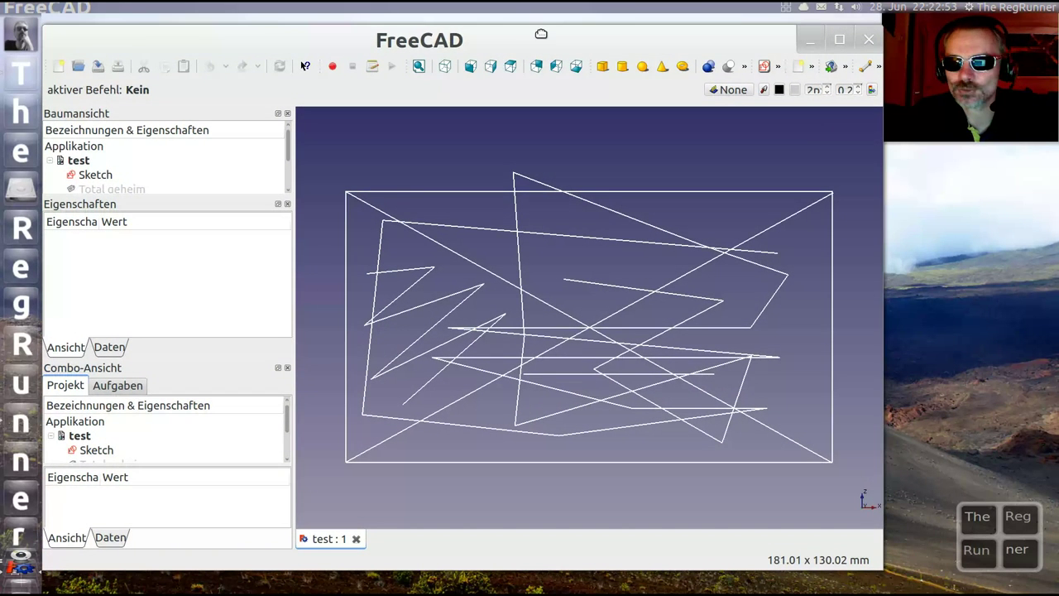
left_click_drag(541, 34, 534, 41)
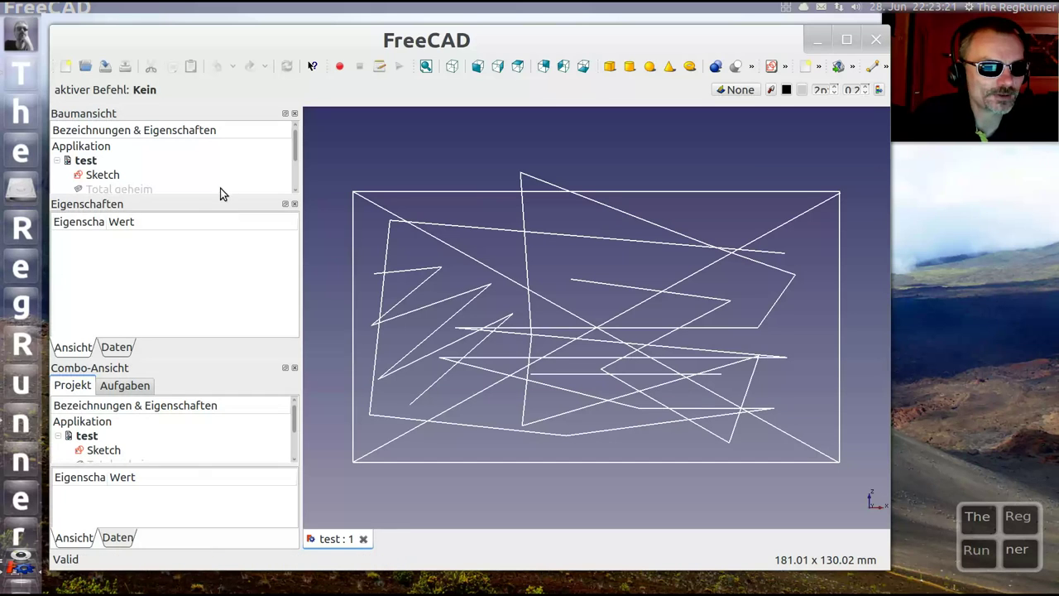
Enlarge the model tree to show Sketch001 and select Total geheim to view its properties.
left_click_drag(224, 197, 225, 224)
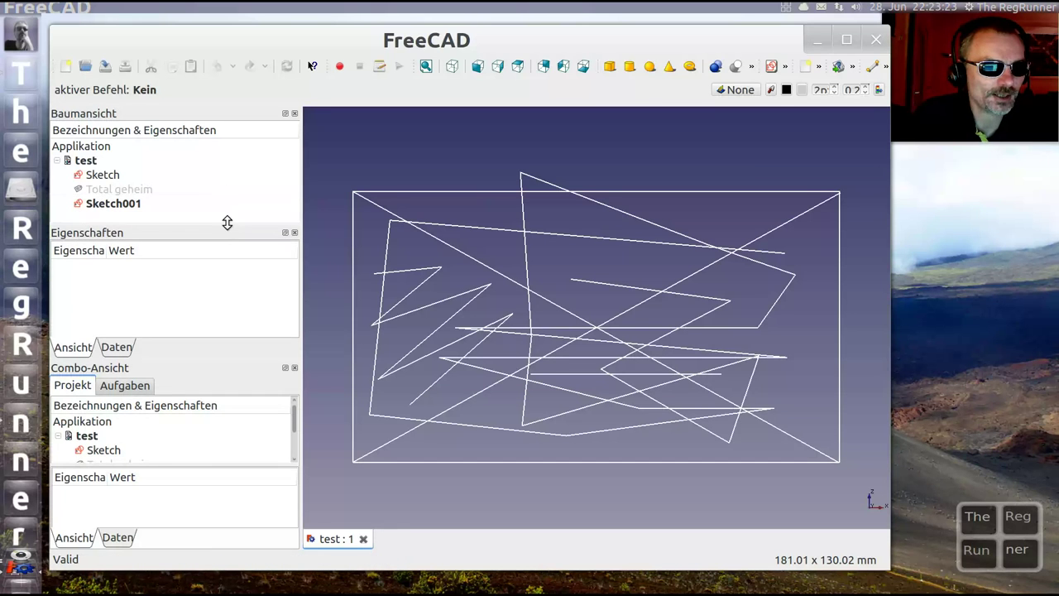
left_click(148, 190)
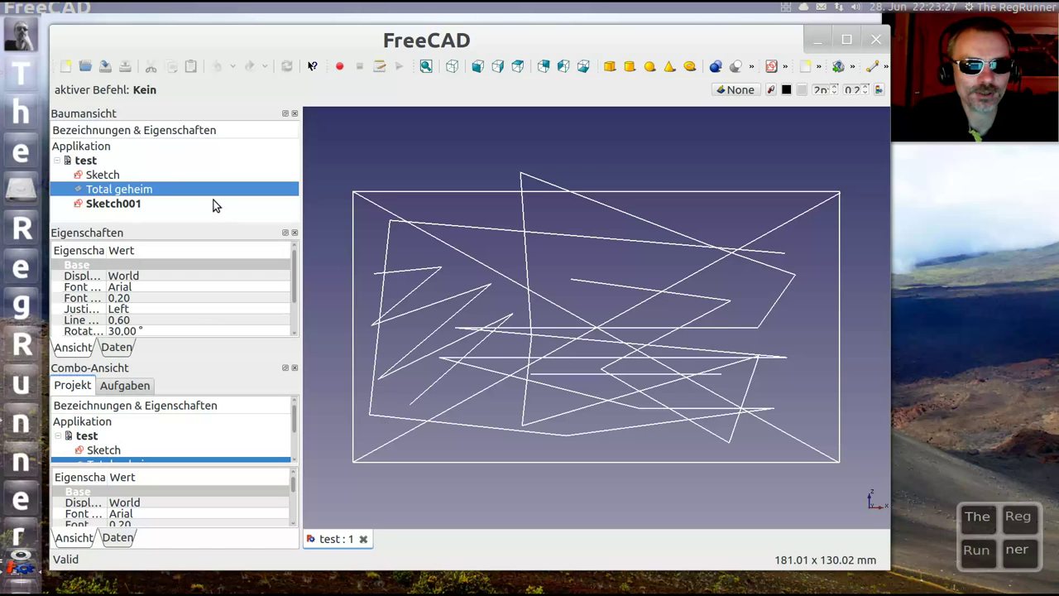
scroll(433, 277, "down", 1)
scroll(535, 293, "down", 1)
scroll(775, 326, "up", 1)
scroll(815, 310, "up", 1)
scroll(830, 308, "down", 2)
scroll(840, 306, "up", 3)
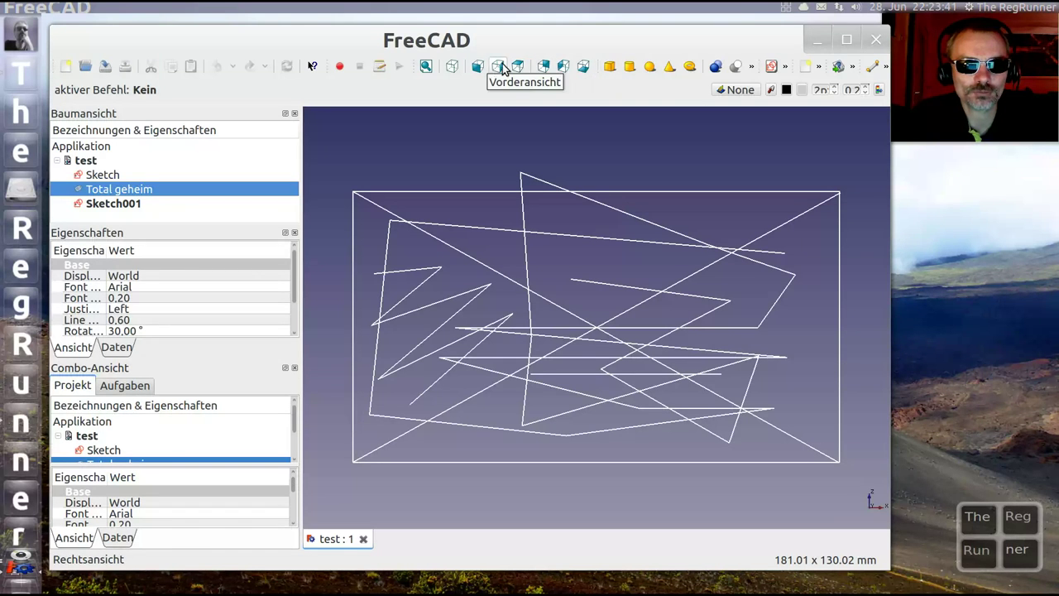
Switch to the top view and pan the smiley sketch upward.
left_click(518, 67)
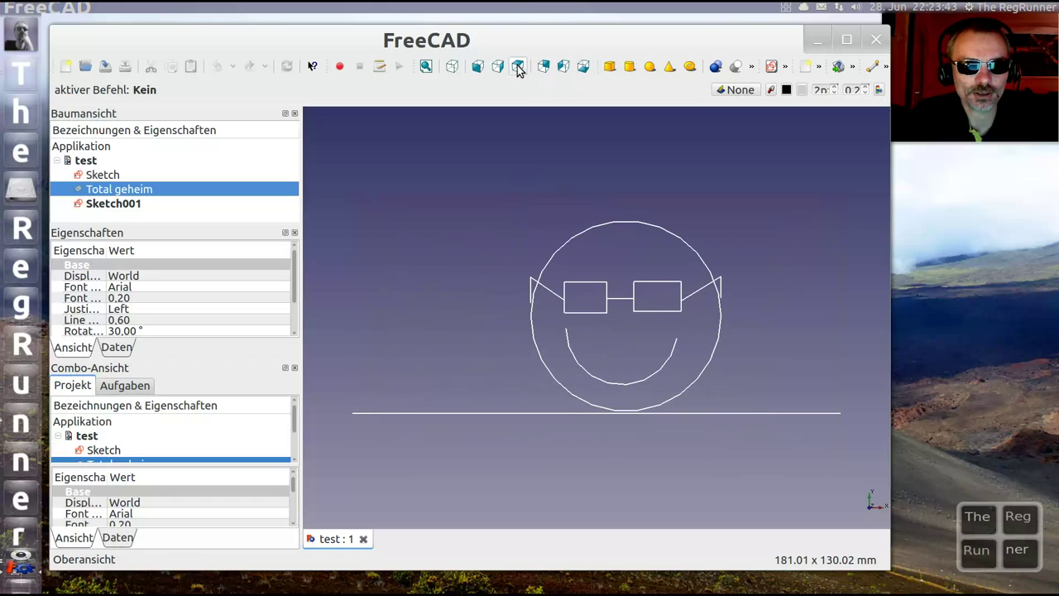
middle_click_drag(629, 307, 613, 278)
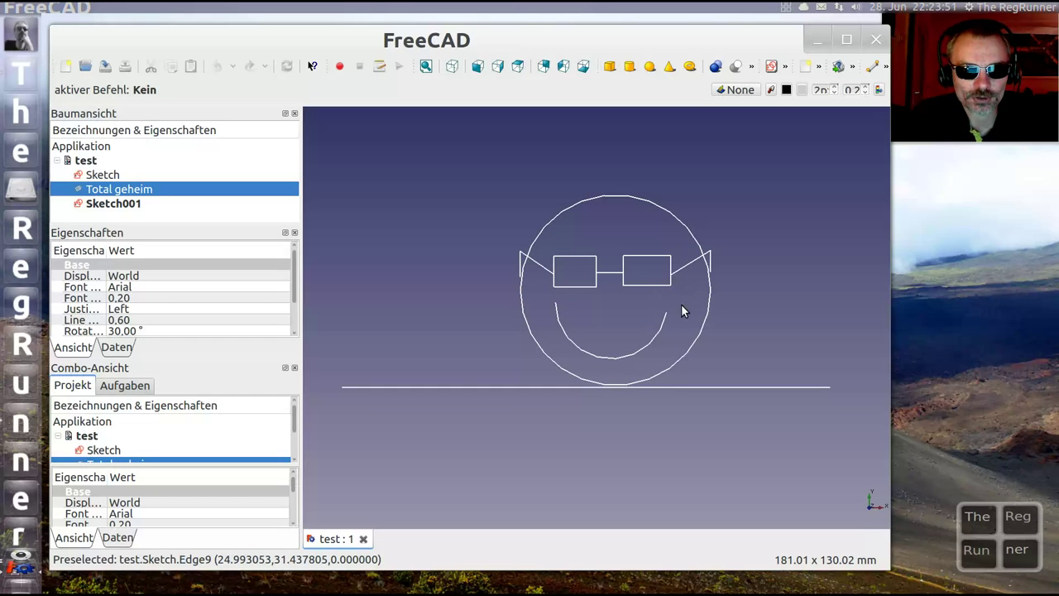
right_click(700, 286)
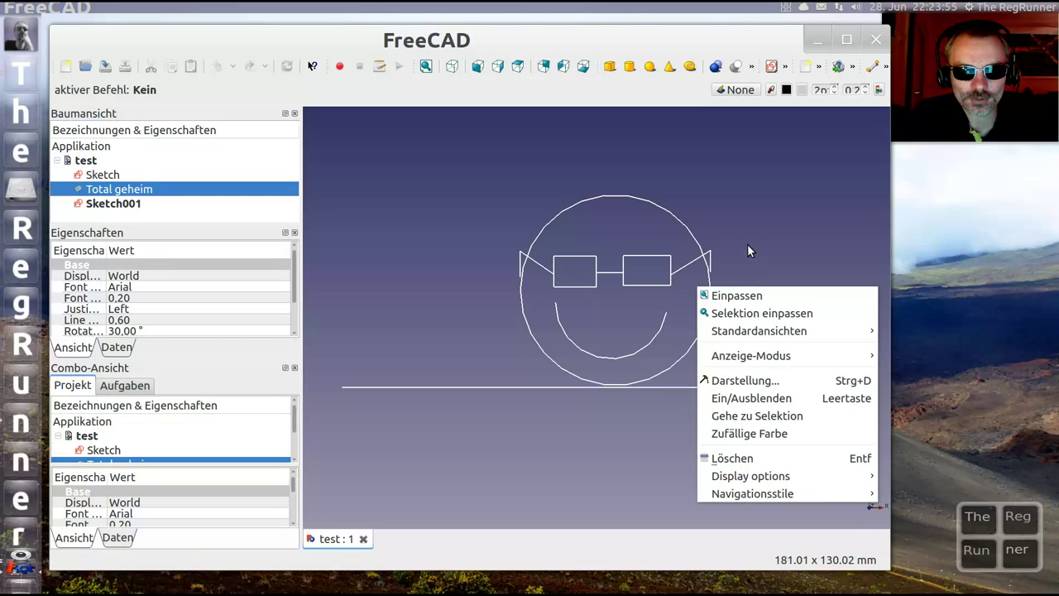
left_click(748, 244)
Zoom and pan until the smiley's glasses fill most of the 3D view.
scroll(645, 292, "down", 1)
scroll(646, 292, "up", 1)
scroll(646, 292, "up", 1)
scroll(597, 291, "down", 1)
scroll(630, 303, "up", 1)
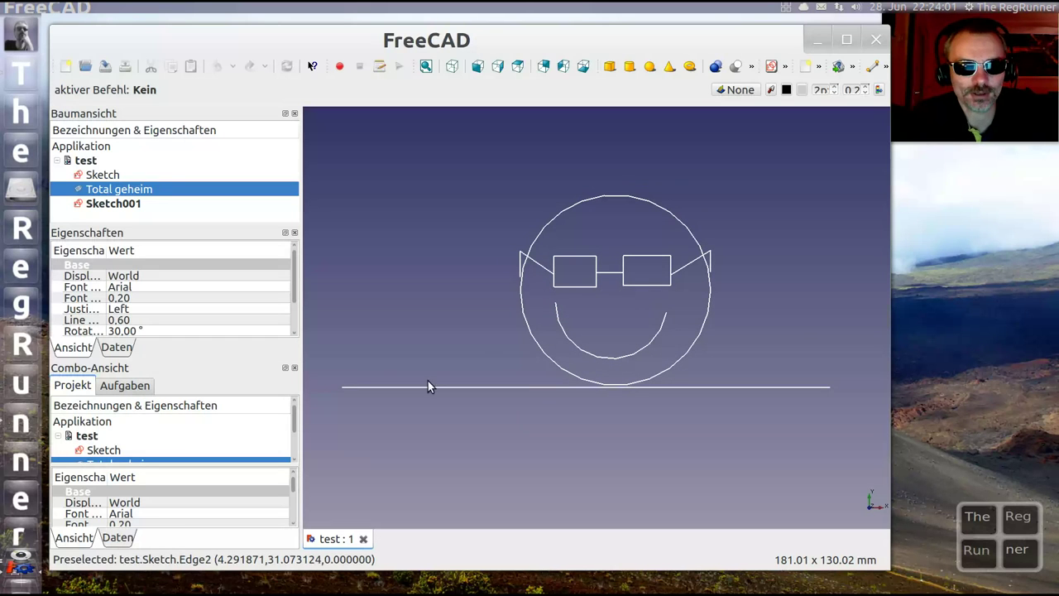
scroll(629, 236, "up", 1)
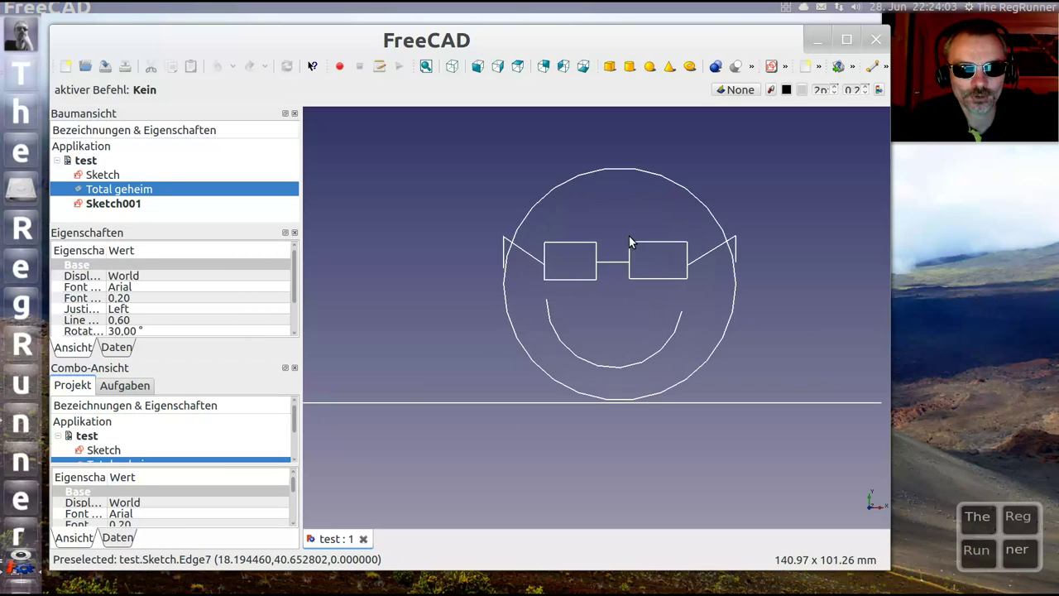
scroll(666, 212, "up", 1)
scroll(717, 154, "up", 1)
scroll(717, 154, "down", 1)
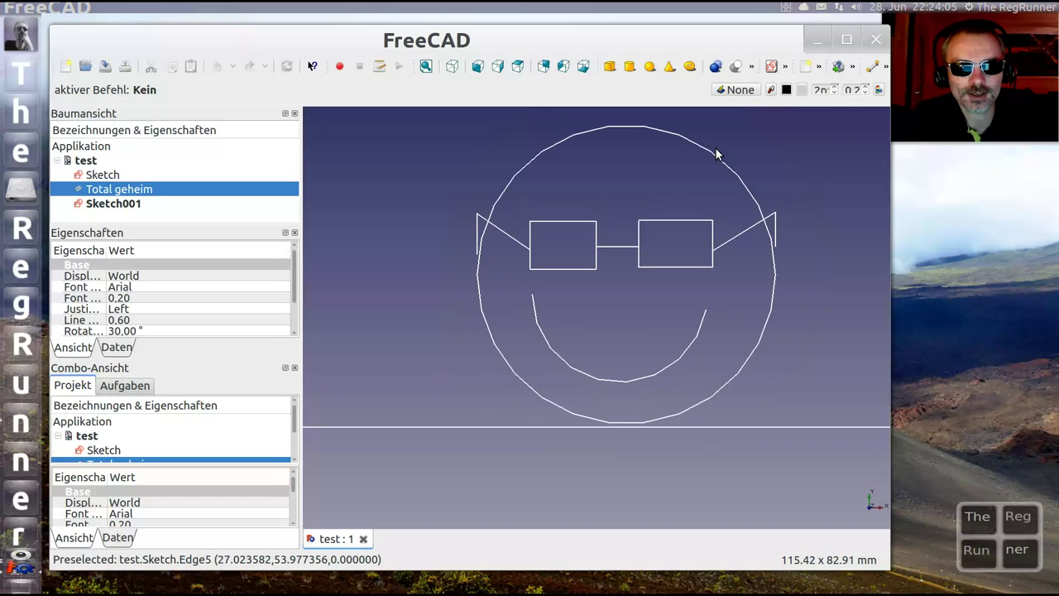
scroll(727, 135, "up", 1)
middle_click_drag(718, 169, 652, 249)
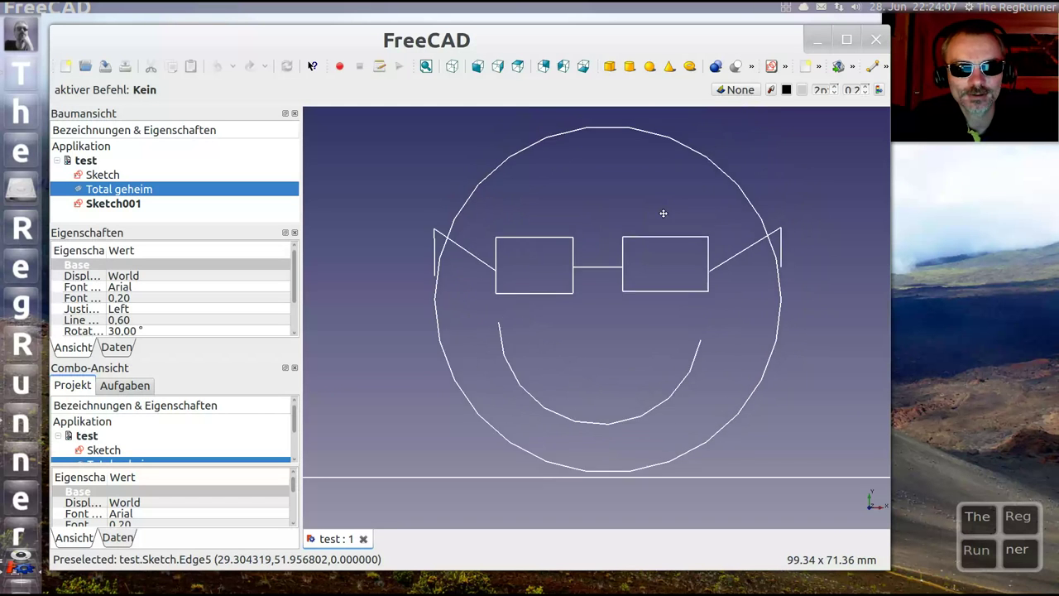
scroll(648, 252, "up", 1)
scroll(648, 254, "up", 1)
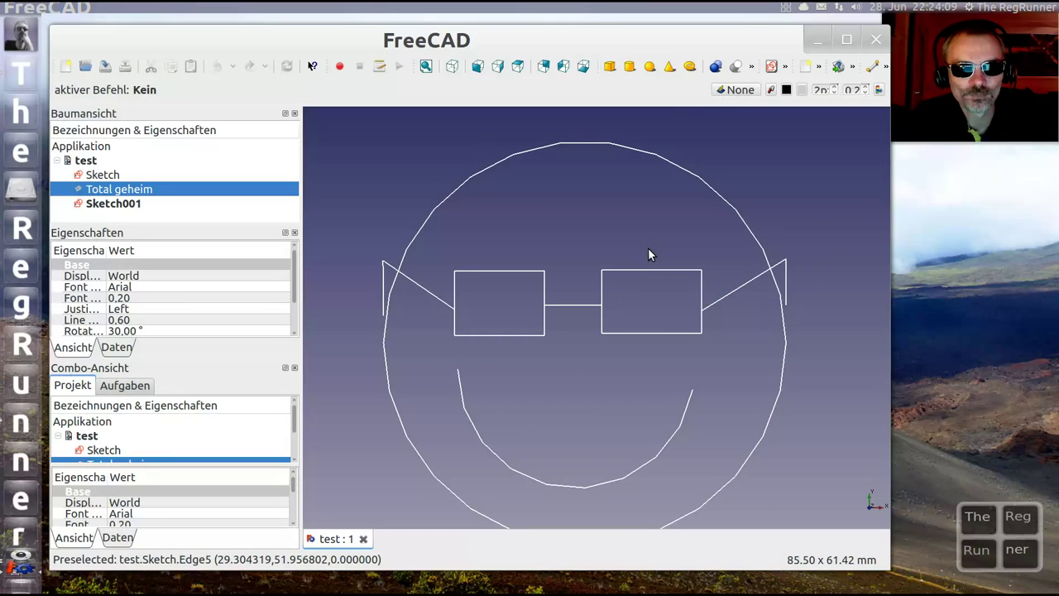
scroll(670, 293, "up", 1)
scroll(723, 280, "up", 1)
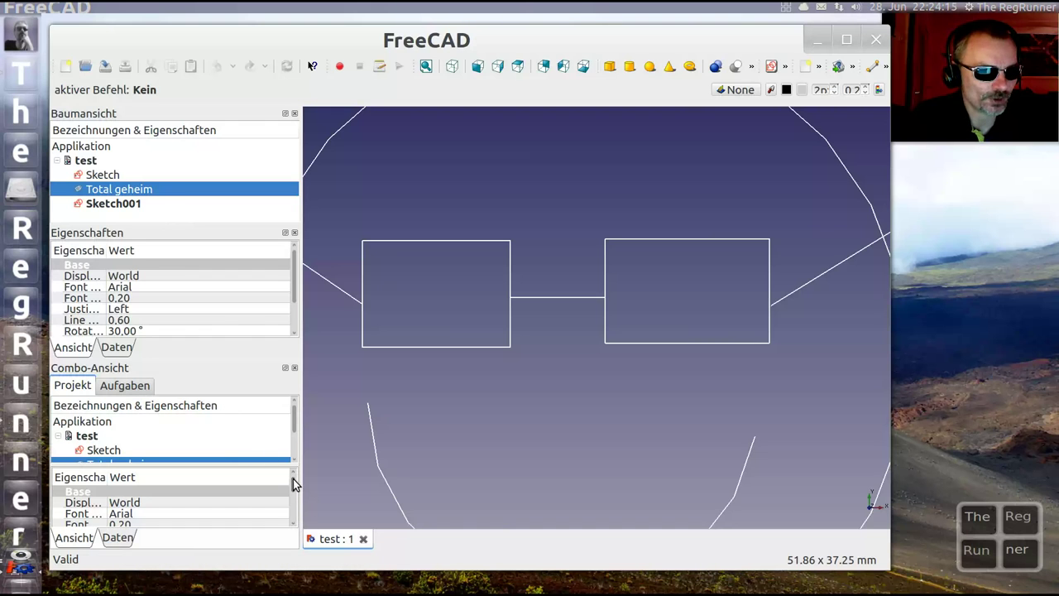
left_click_drag(293, 483, 294, 520)
Set the Total geheim text object's Visibility to true.
left_click(75, 514)
left_click(138, 518)
left_click(139, 521)
left_click(141, 533)
Zoom in until the white, slanted 'Hallihallo' lettering is large.
scroll(752, 285, "up", 1)
scroll(754, 278, "up", 1)
scroll(764, 272, "up", 1)
scroll(577, 284, "down", 2)
scroll(577, 284, "up", 2)
scroll(573, 291, "up", 2)
scroll(488, 257, "up", 2)
scroll(431, 215, "up", 2)
scroll(415, 213, "up", 3)
scroll(397, 199, "up", 1)
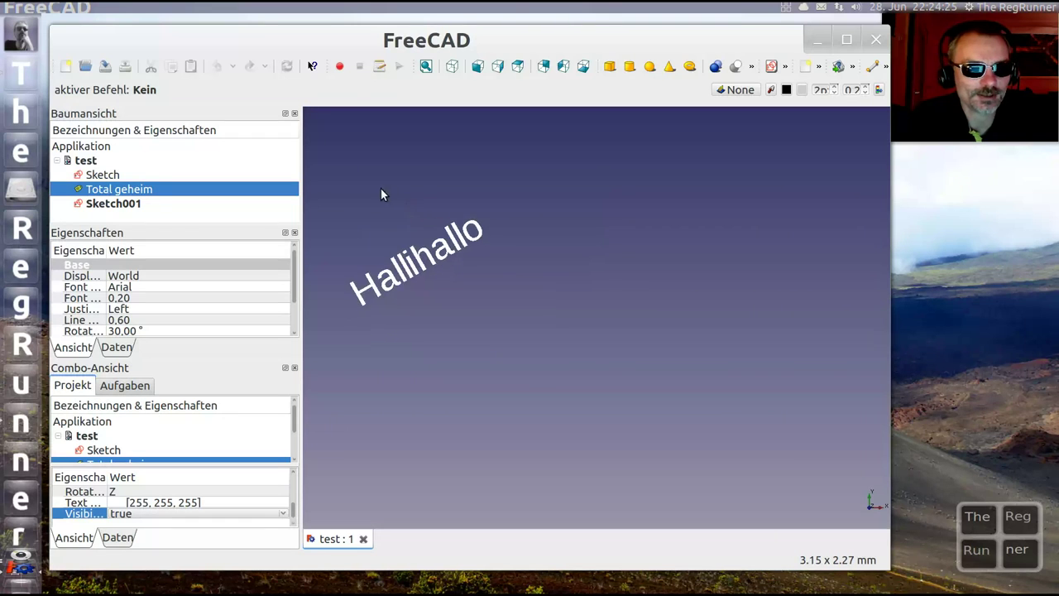
scroll(579, 347, "up", 1)
scroll(607, 414, "up", 2)
scroll(613, 411, "up", 2)
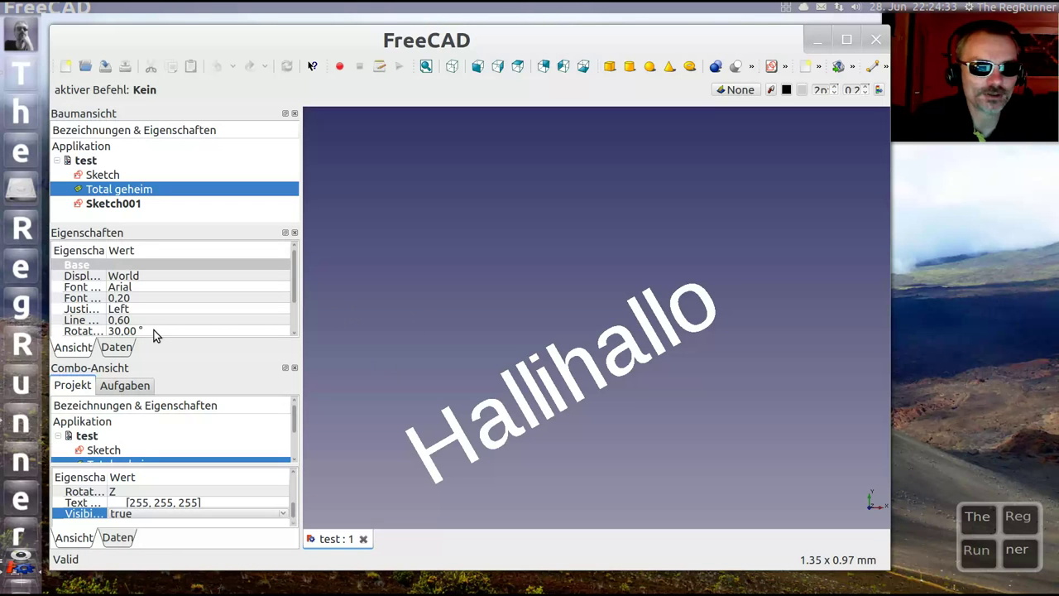
left_click(887, 66)
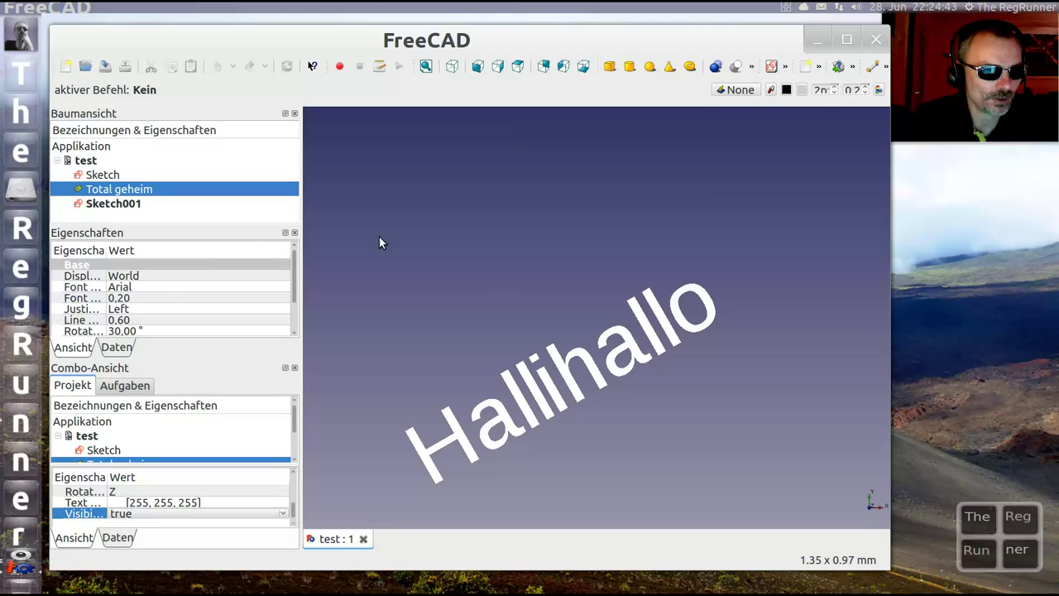
In the Daten tab, inspect the 'Total geheim' label and 'Hallihallo' text values.
left_click(119, 348)
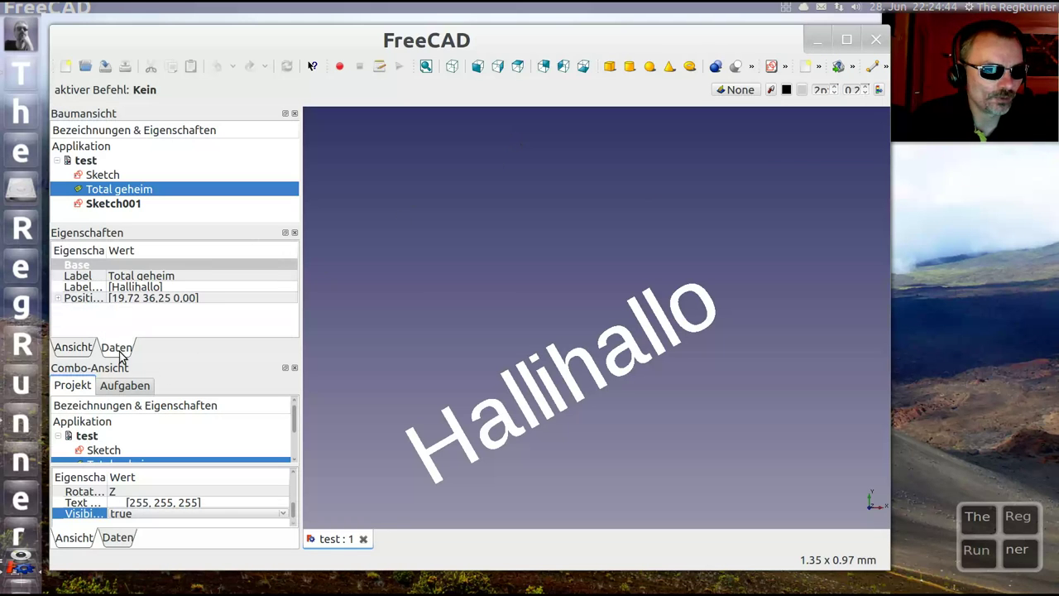
double_click(166, 276)
double_click(188, 288)
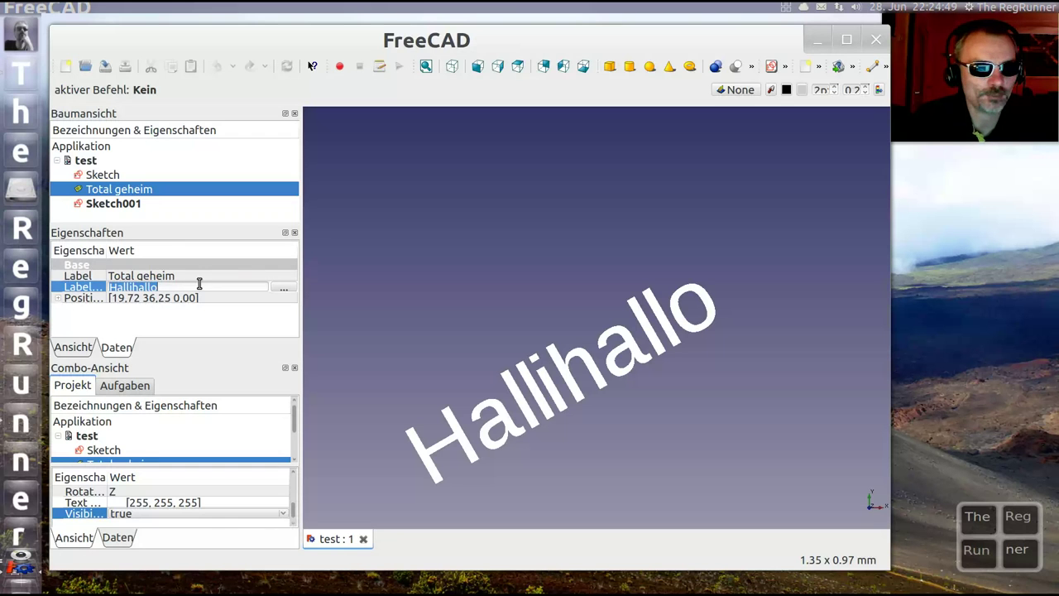
Clear the selection and zoom out to see the whole smiley with glasses.
left_click(107, 177)
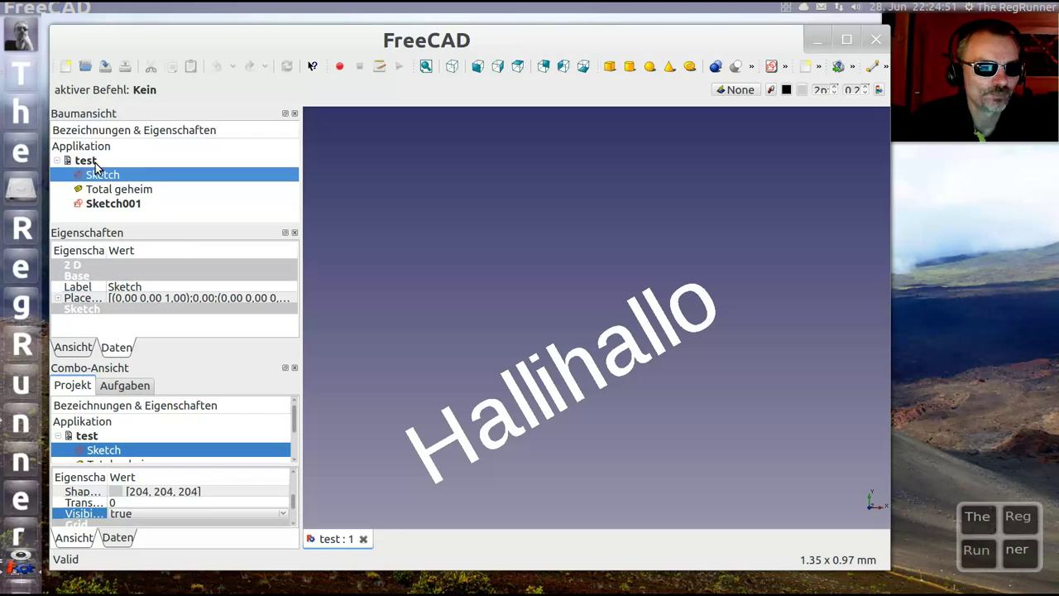
left_click(94, 163)
scroll(490, 262, "down", 2)
scroll(505, 339, "down", 2)
scroll(538, 464, "down", 2)
scroll(542, 397, "down", 2)
scroll(528, 283, "down", 1)
scroll(615, 390, "down", 2)
scroll(565, 364, "down", 2)
scroll(567, 365, "down", 1)
scroll(566, 377, "down", 2)
scroll(568, 385, "down", 2)
scroll(566, 386, "down", 1)
scroll(530, 382, "down", 1)
scroll(501, 374, "up", 1)
scroll(488, 374, "down", 2)
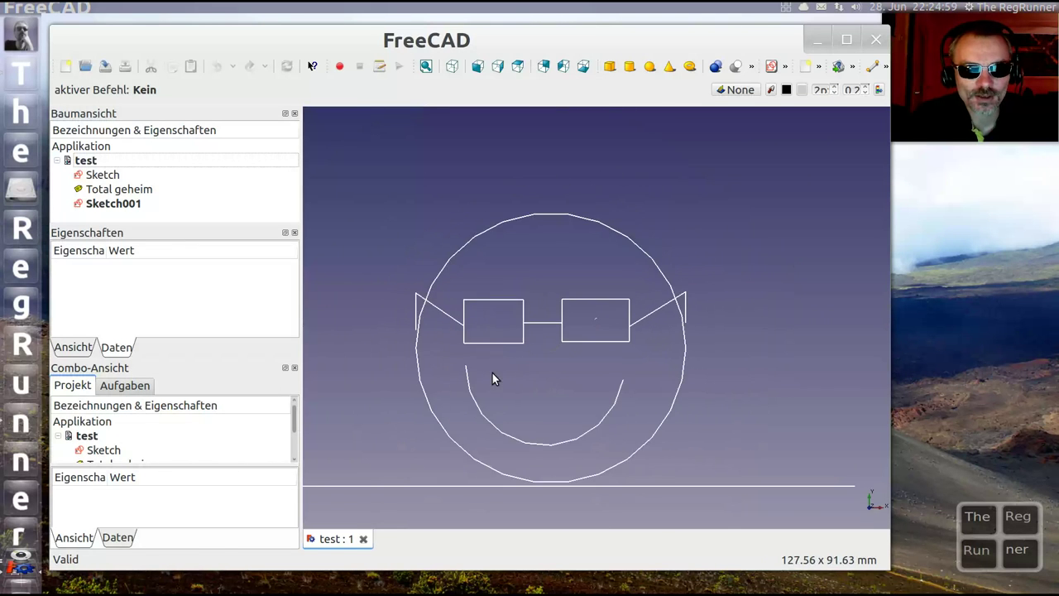
scroll(475, 411, "down", 1)
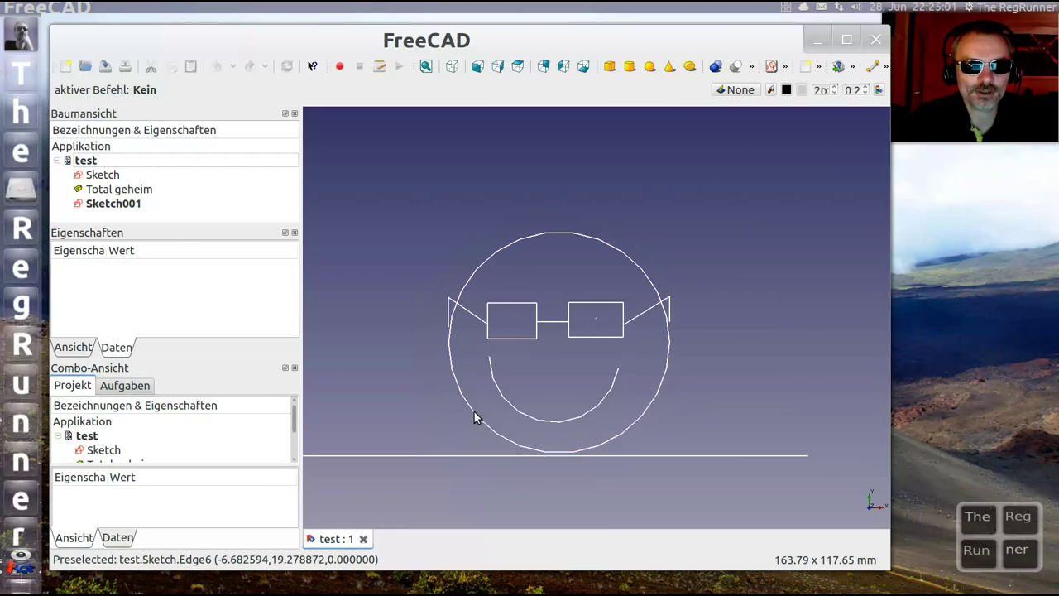
scroll(501, 378, "down", 1)
scroll(546, 356, "up", 2)
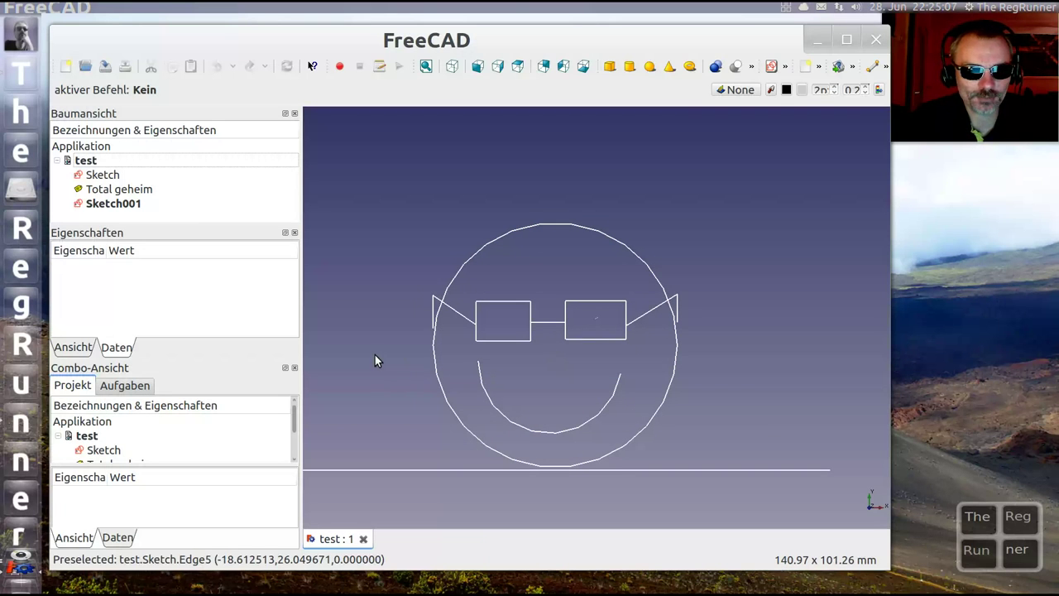
Zoom and pan around the smiley to locate its left ear.
scroll(367, 295, "up", 1)
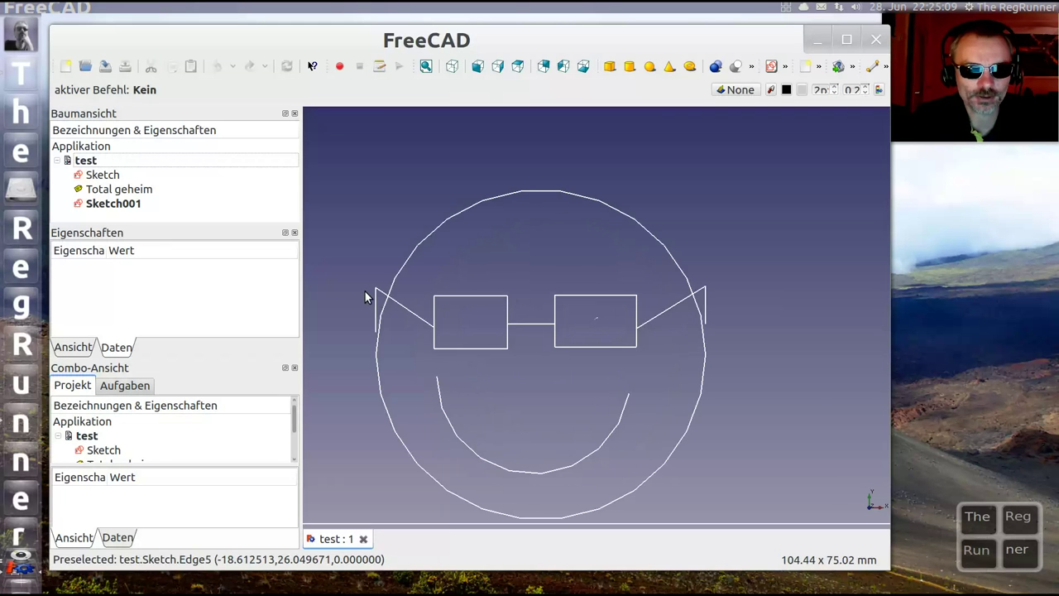
scroll(355, 289, "up", 1)
mouse_move(419, 240)
middle_mouse_down()
mouse_move(647, 241)
mouse_move(477, 198)
middle_mouse_up()
scroll(600, 343, "down", 1)
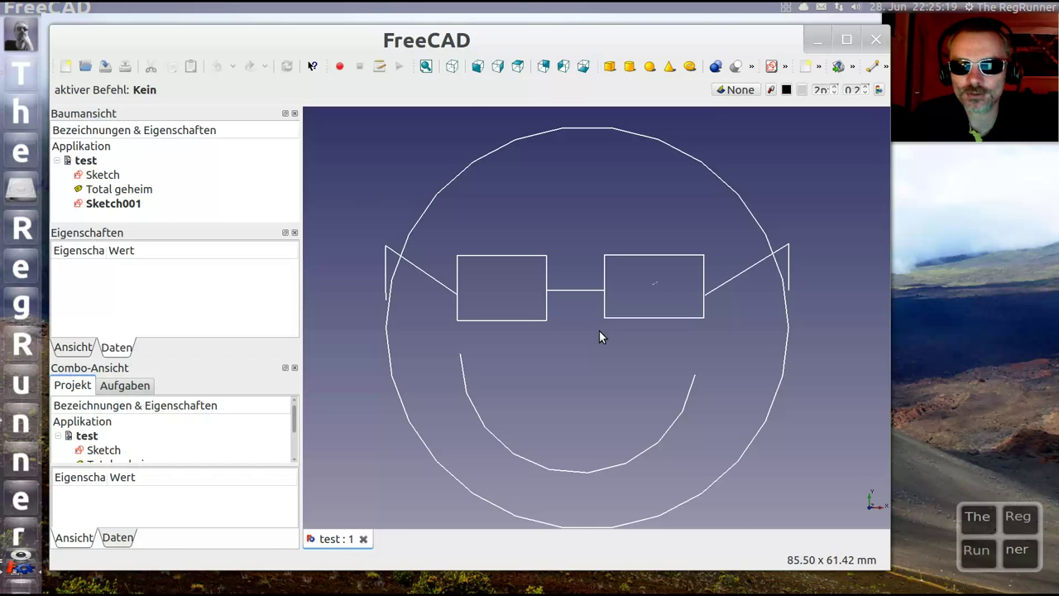
scroll(654, 288, "up", 2)
scroll(712, 258, "up", 6)
scroll(691, 268, "up", 1)
scroll(698, 269, "down", 3)
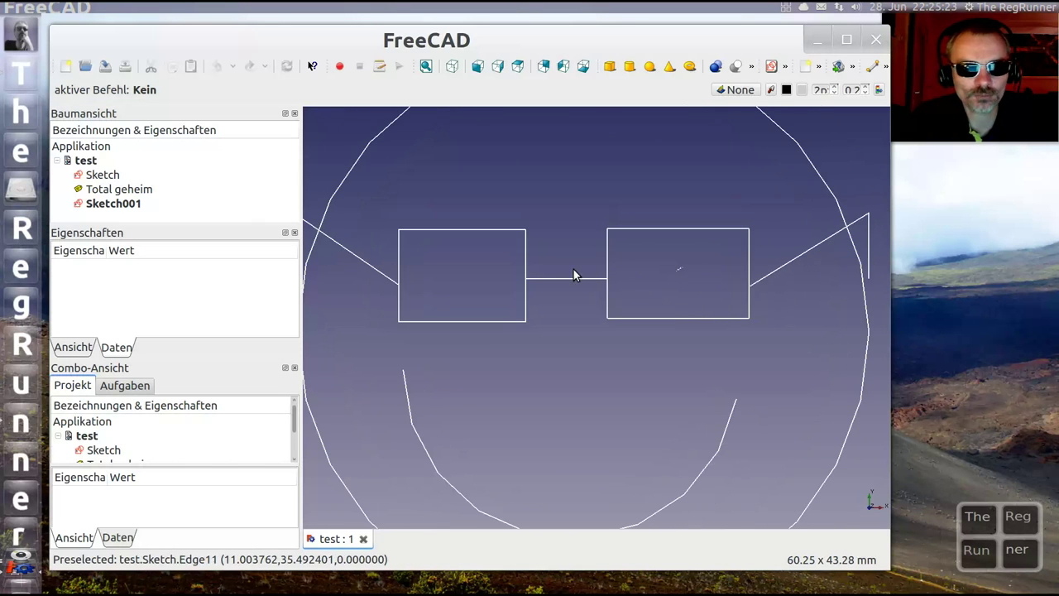
scroll(586, 272, "down", 2)
scroll(447, 263, "down", 2)
scroll(439, 265, "down", 1)
scroll(399, 235, "up", 1)
Centre the left ear's top corner vertex and zoom in closely on it.
middle_click_drag(409, 233, 519, 249)
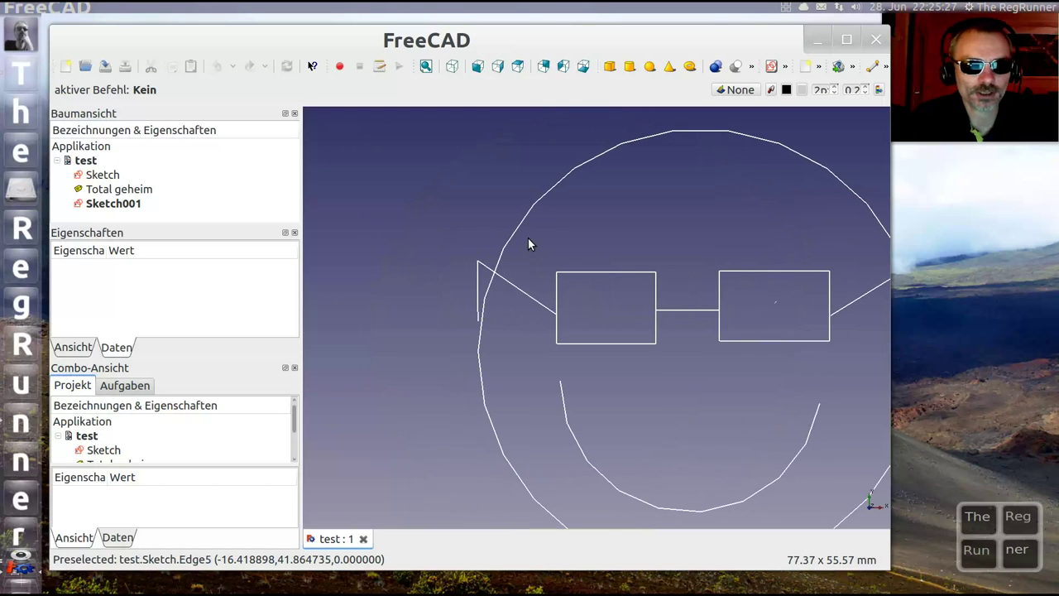
scroll(456, 234, "up", 5)
scroll(398, 194, "up", 3)
mouse_move(397, 193)
middle_mouse_down()
mouse_move(442, 224)
mouse_move(590, 246)
middle_mouse_up()
scroll(566, 264, "up", 3)
scroll(566, 264, "up", 3)
scroll(655, 245, "up", 2)
scroll(677, 207, "up", 2)
scroll(677, 207, "up", 1)
middle_click_drag(743, 175, 586, 277)
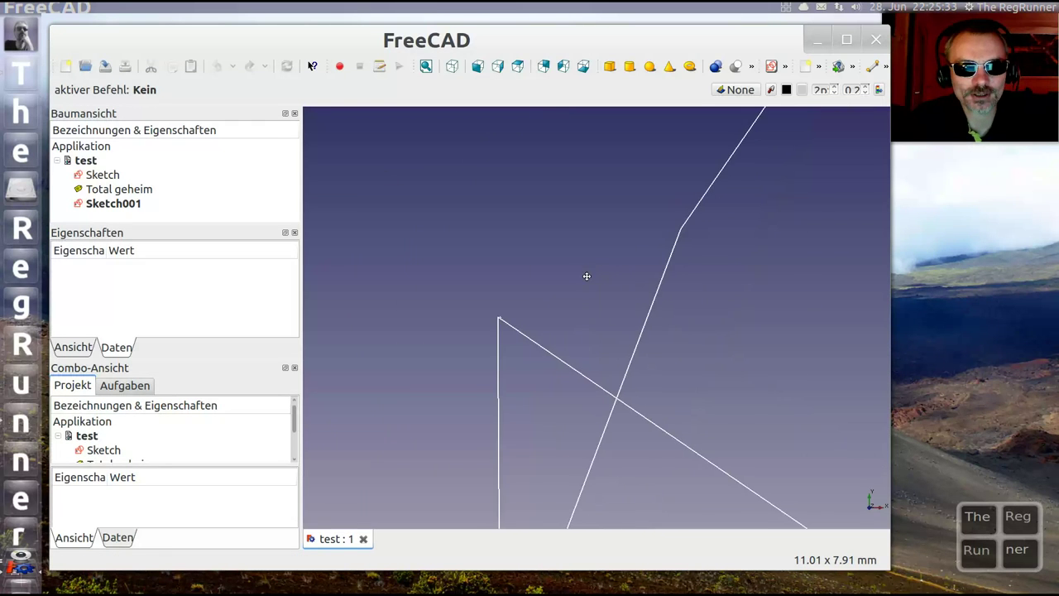
scroll(514, 314, "up", 1)
scroll(499, 315, "up", 1)
scroll(416, 334, "up", 1)
scroll(395, 323, "up", 2)
middle_click_drag(414, 256, 560, 223)
scroll(480, 258, "up", 1)
scroll(480, 258, "up", 1)
scroll(439, 220, "up", 1)
scroll(439, 220, "up", 1)
Magnify the tiny mark at the ear corner until the THEREGRUNNER lettering is readable.
middle_click_drag(408, 203, 568, 265)
scroll(492, 276, "up", 1)
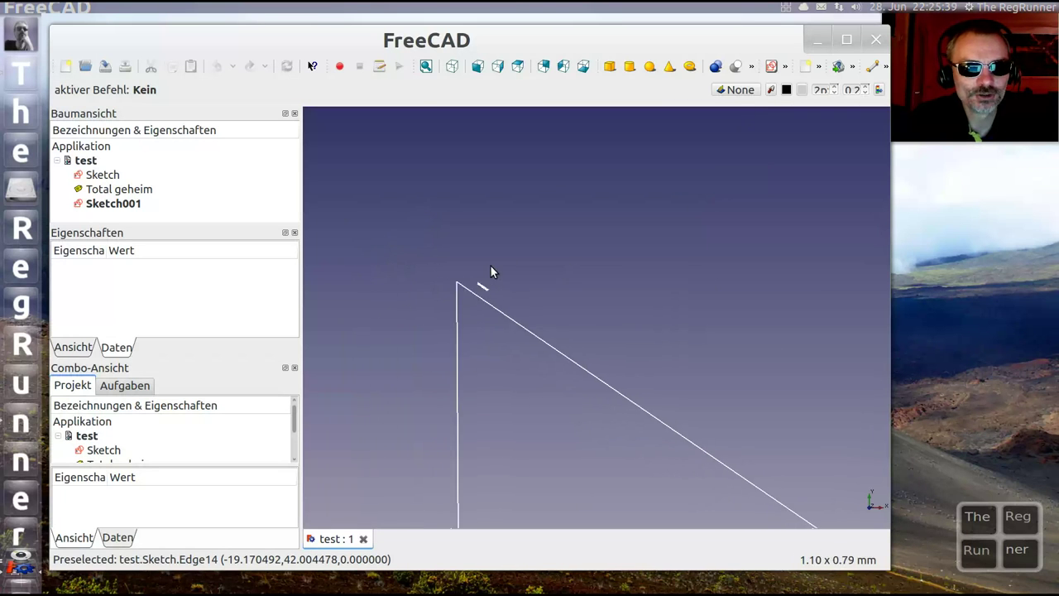
scroll(472, 265, "up", 2)
scroll(445, 256, "up", 1)
middle_click_drag(445, 257, 556, 297)
scroll(504, 277, "up", 1)
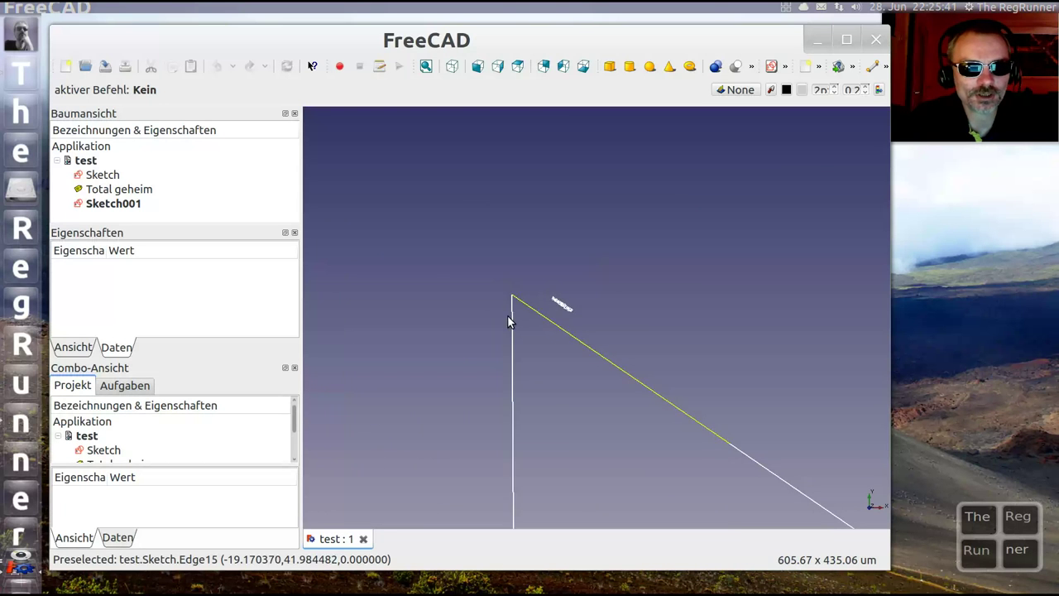
scroll(506, 273, "up", 2)
scroll(449, 237, "up", 1)
scroll(449, 235, "up", 1)
scroll(449, 223, "up", 1)
middle_click_drag(450, 213, 543, 207)
scroll(534, 206, "up", 1)
scroll(540, 203, "up", 2)
scroll(545, 200, "up", 1)
scroll(548, 201, "up", 1)
middle_click_drag(548, 201, 539, 331)
scroll(580, 335, "up", 2)
scroll(596, 364, "up", 1)
scroll(625, 402, "up", 1)
scroll(646, 383, "down", 1)
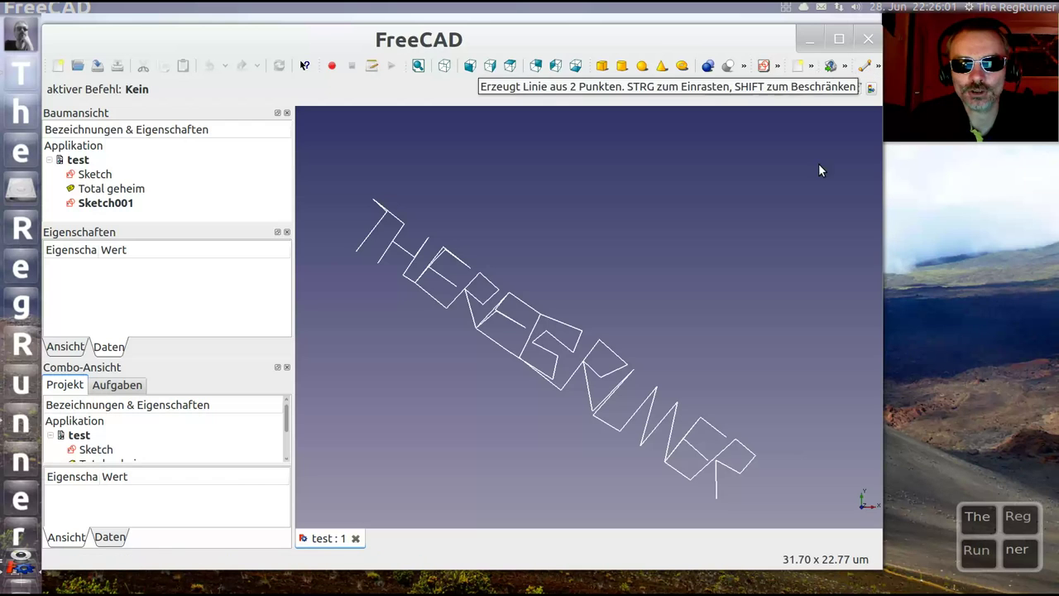
Create a new Sketch002 on the XY plane and show the extra sketch tools.
left_click(763, 67)
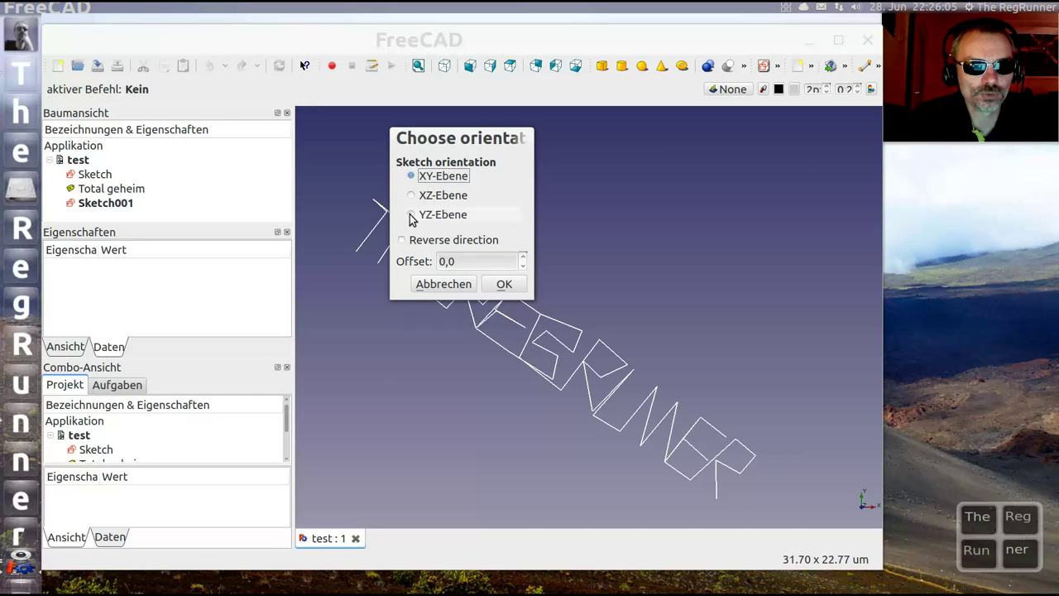
left_click(504, 284)
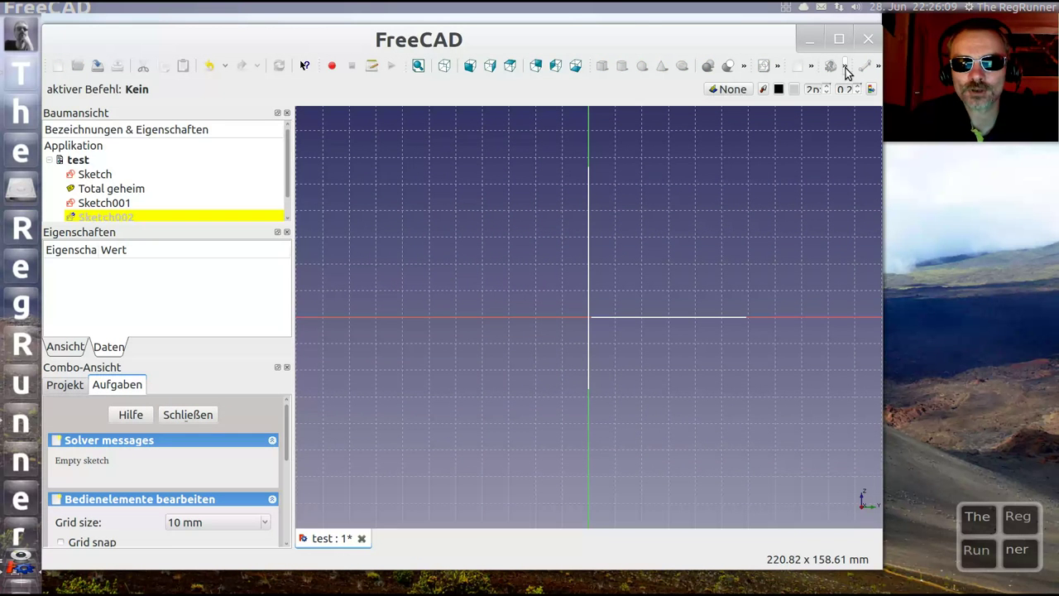
left_click(878, 67)
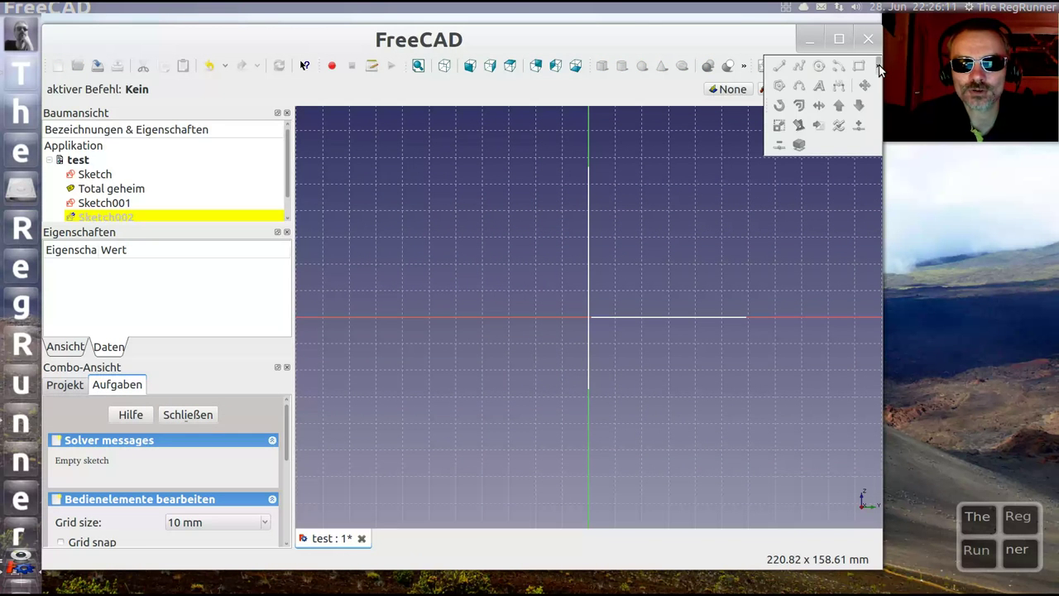
left_click(150, 218)
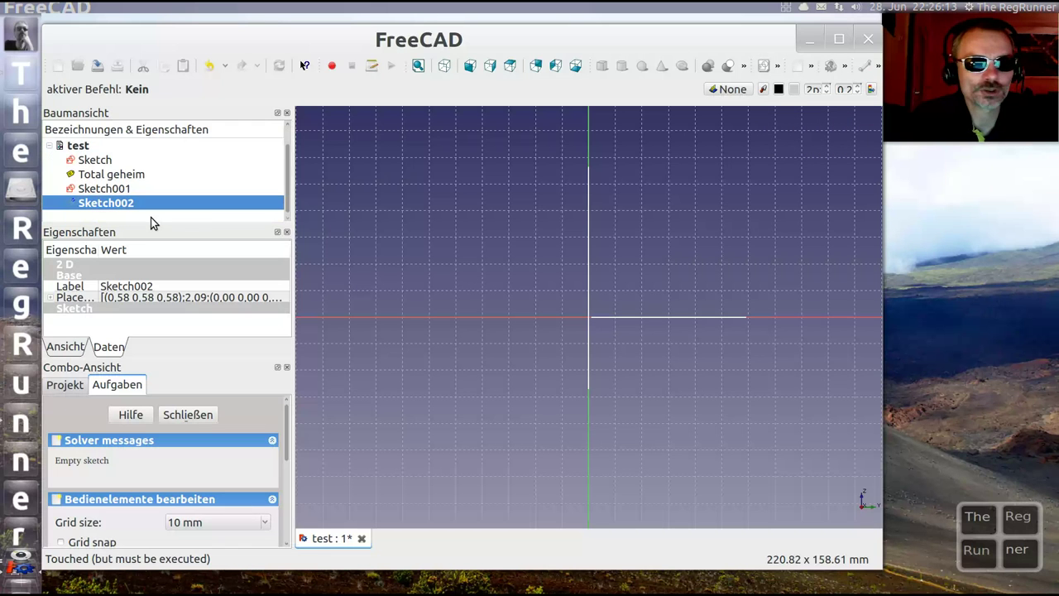
left_click(879, 67)
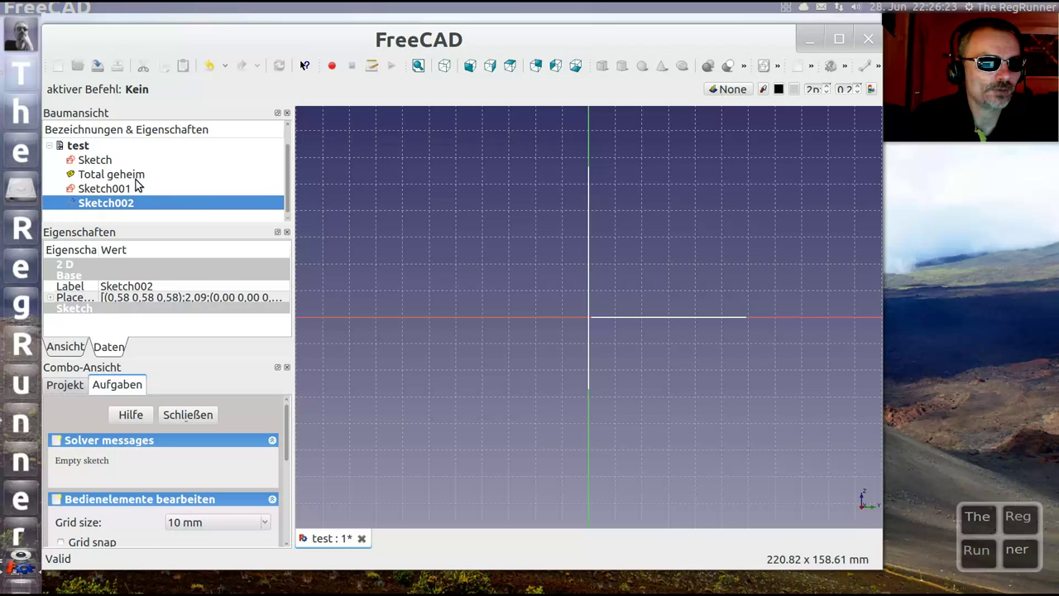
Finish editing Sketch002 with Bearbeitung beenden, then delete it with Löschen.
right_click(136, 203)
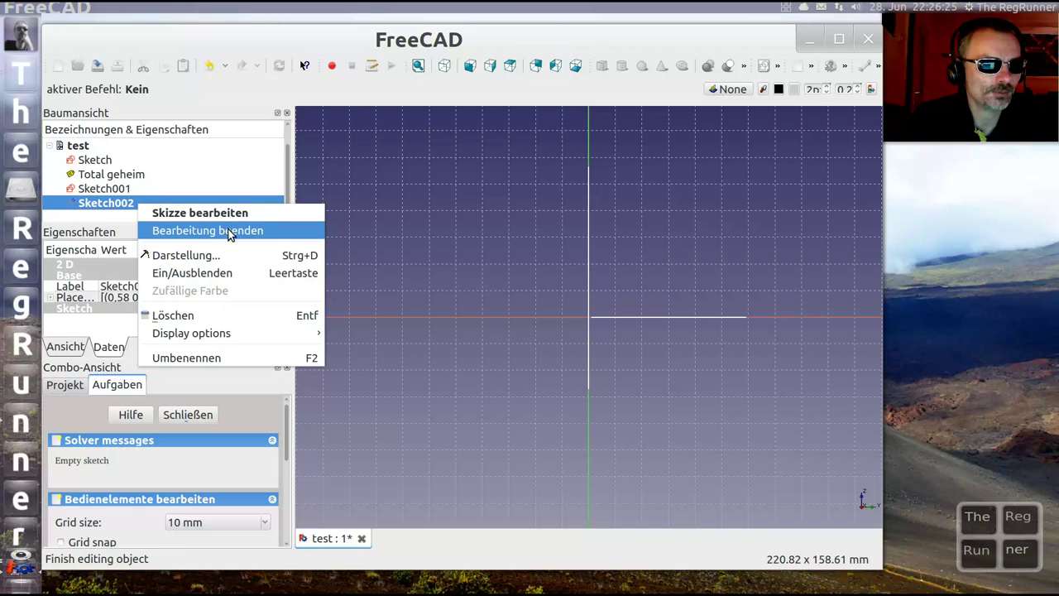
left_click(231, 233)
right_click(146, 208)
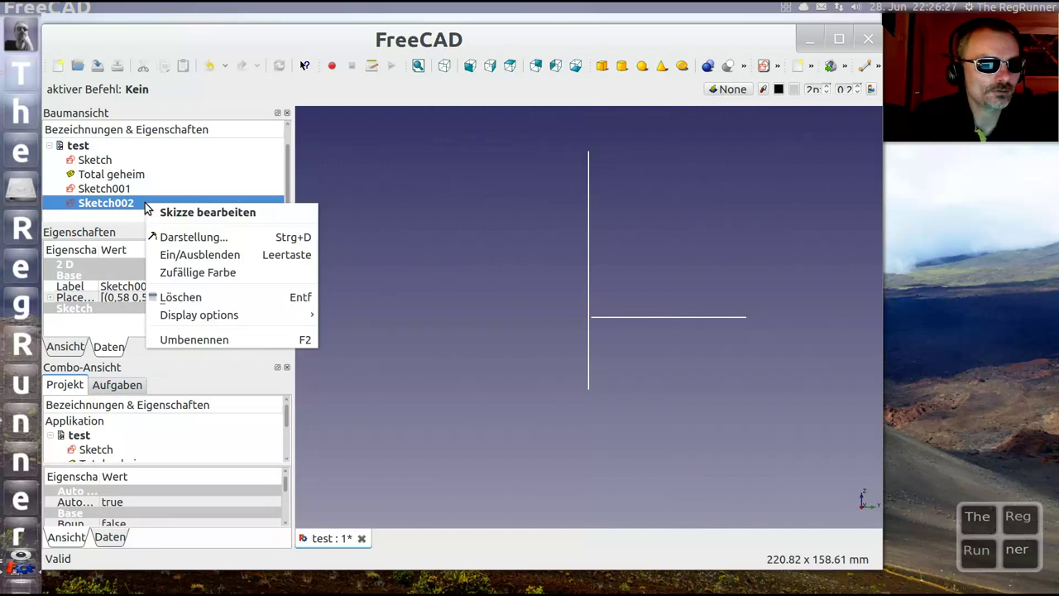
left_click(215, 298)
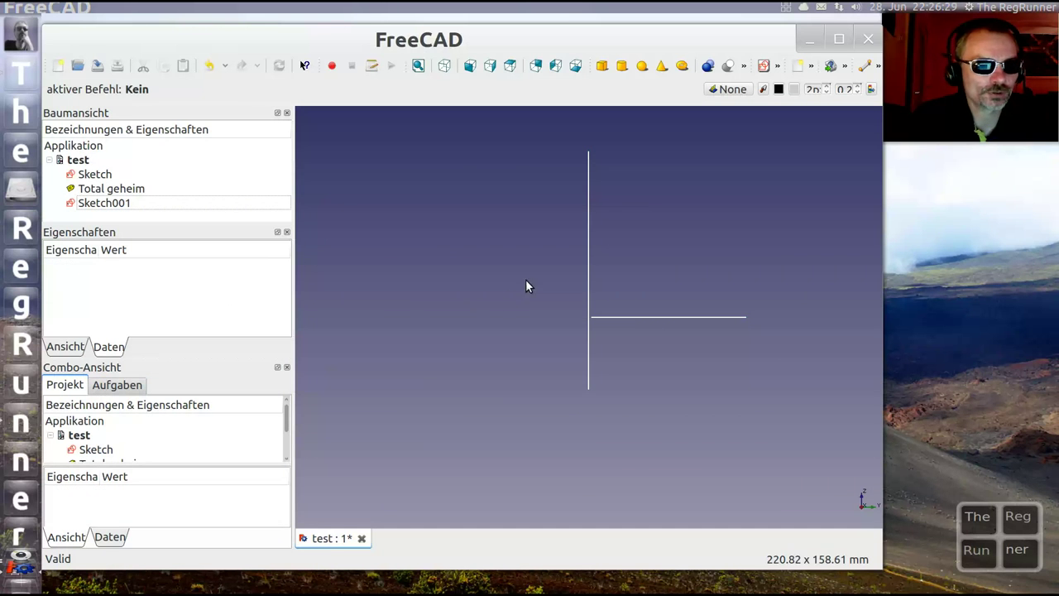
View the sketches from rear, axonometric, front, right and top directions.
left_click(536, 66)
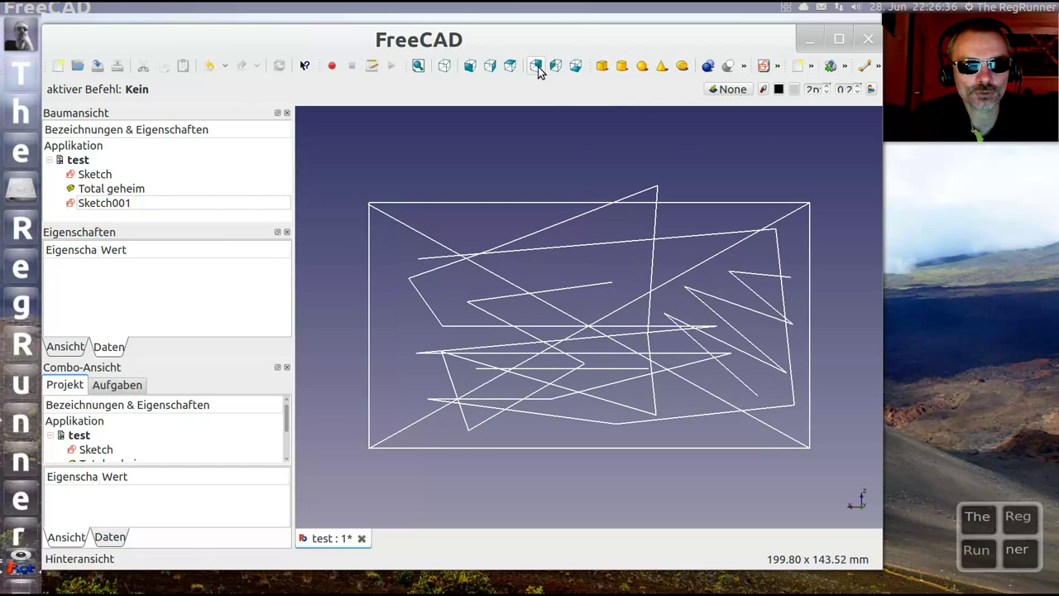
left_click(444, 66)
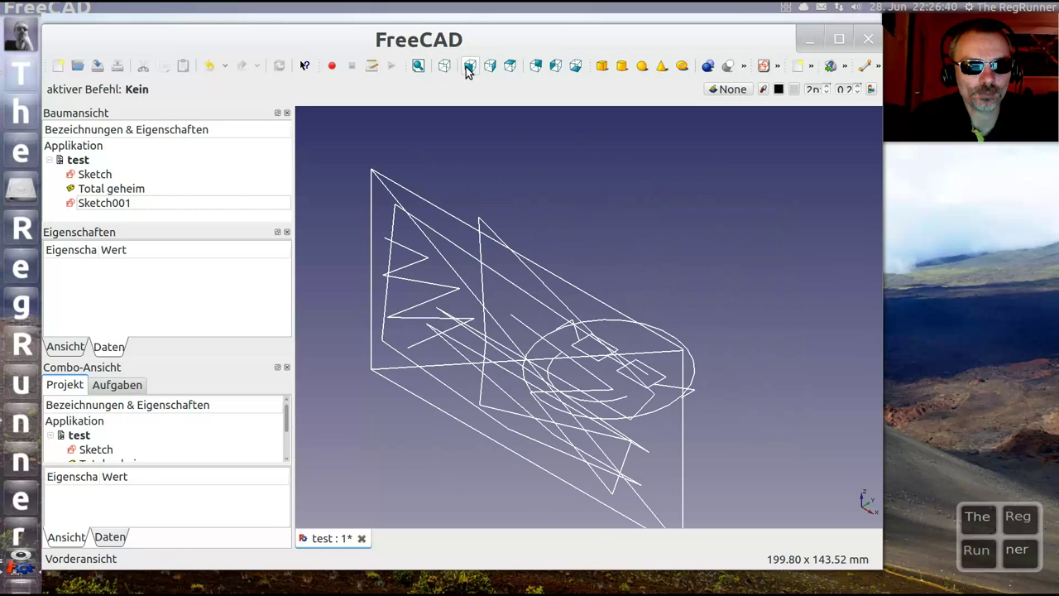
left_click(469, 67)
left_click(490, 66)
left_click(510, 66)
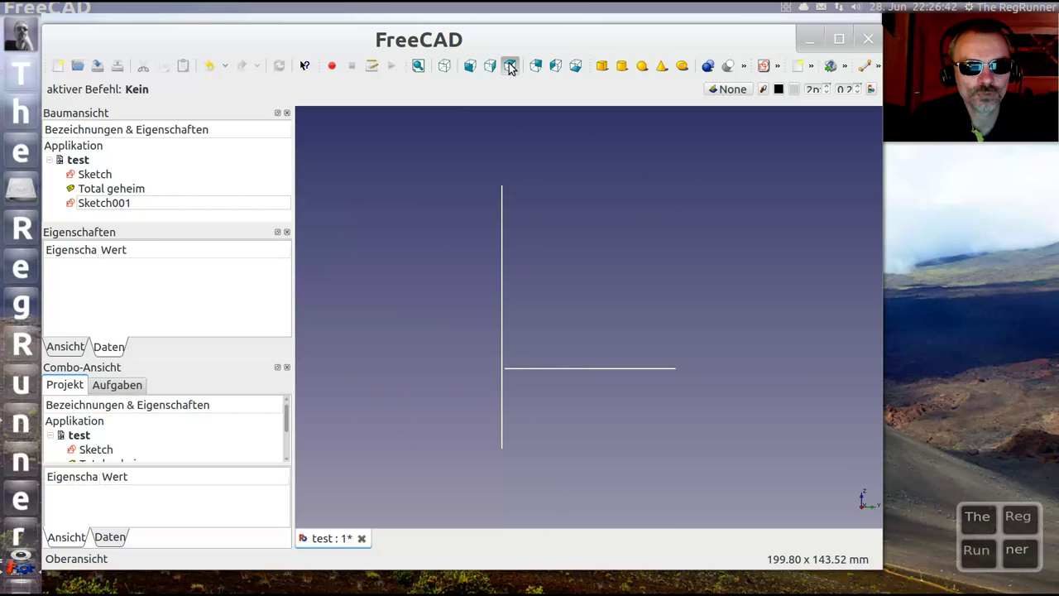
Cycle through rear, left and bottom views, ending on the top view of the smiley.
left_click(535, 66)
left_click(556, 67)
left_click(536, 67)
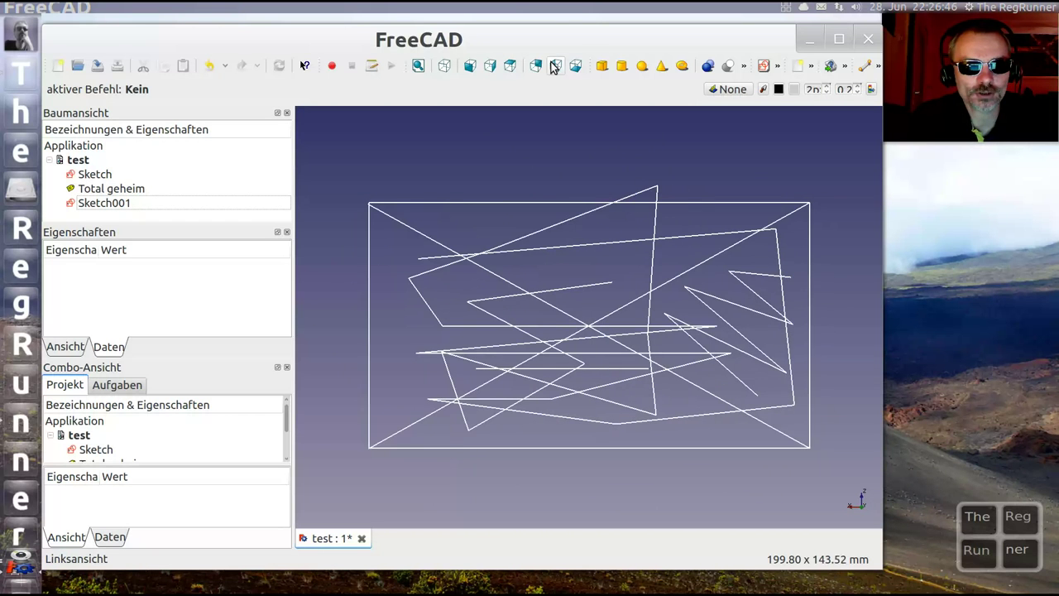
left_click(556, 68)
left_click(573, 66)
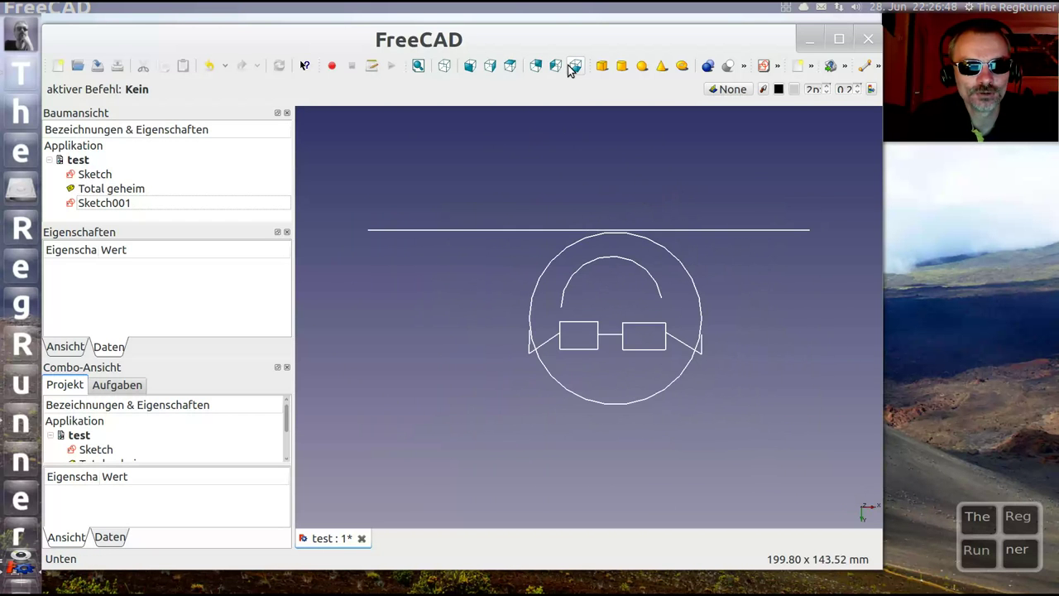
left_click(560, 68)
left_click(536, 68)
left_click(511, 67)
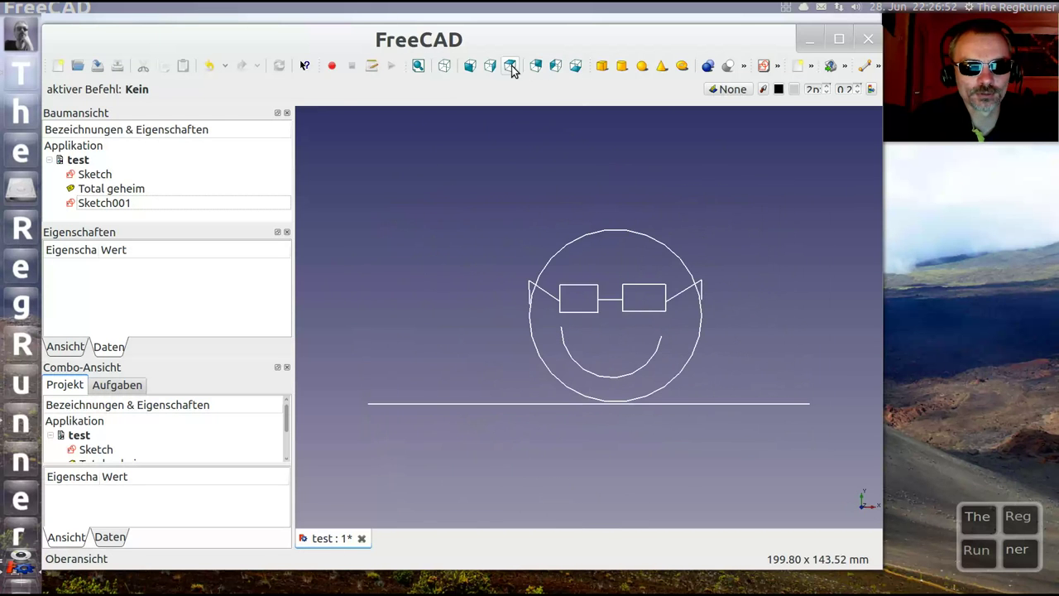
Select Total geheim and set its Visibility property to false.
scroll(503, 252, "up", 1)
scroll(464, 244, "up", 2)
scroll(450, 240, "up", 2)
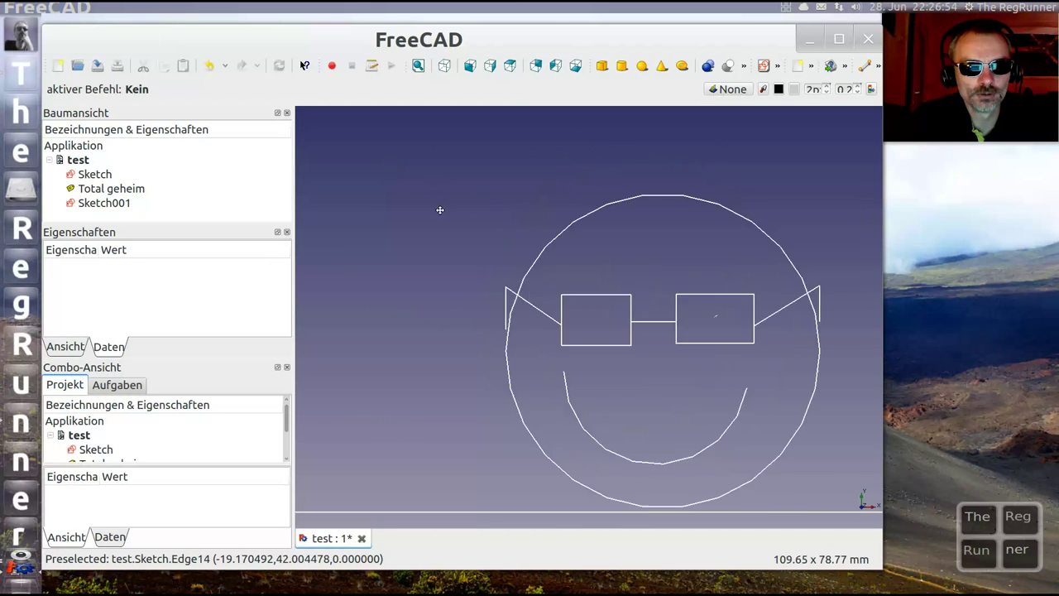
scroll(451, 225, "up", 1)
scroll(792, 333, "up", 1)
scroll(792, 333, "up", 1)
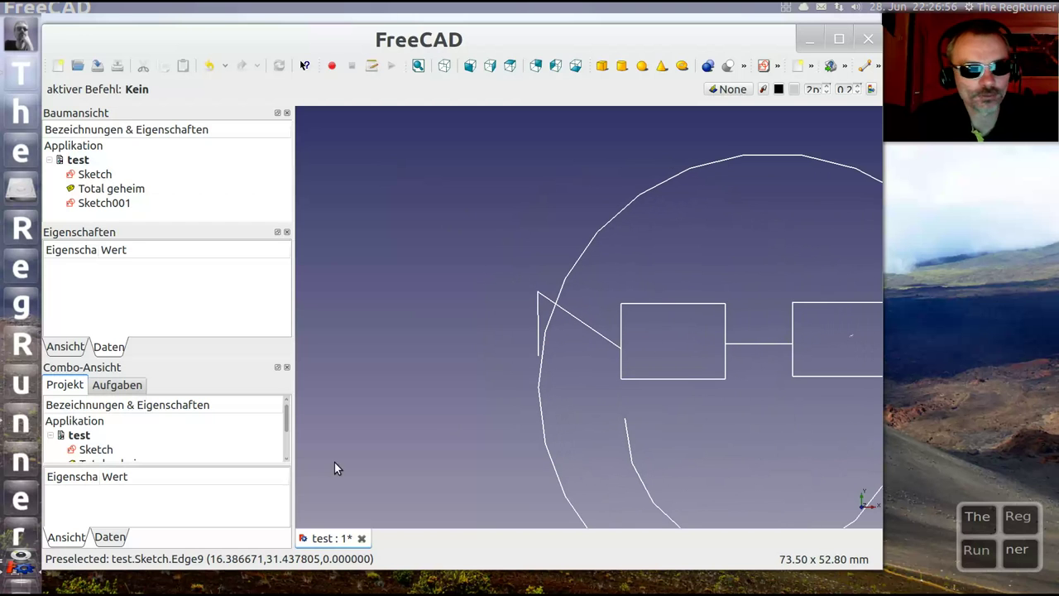
left_click(114, 191)
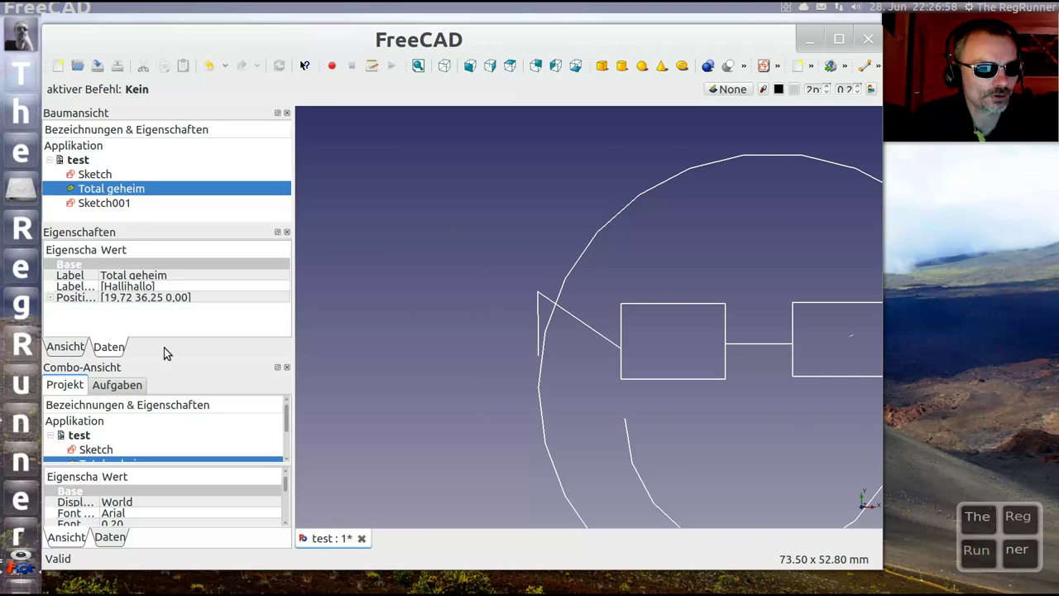
scroll(230, 450, "down", 1)
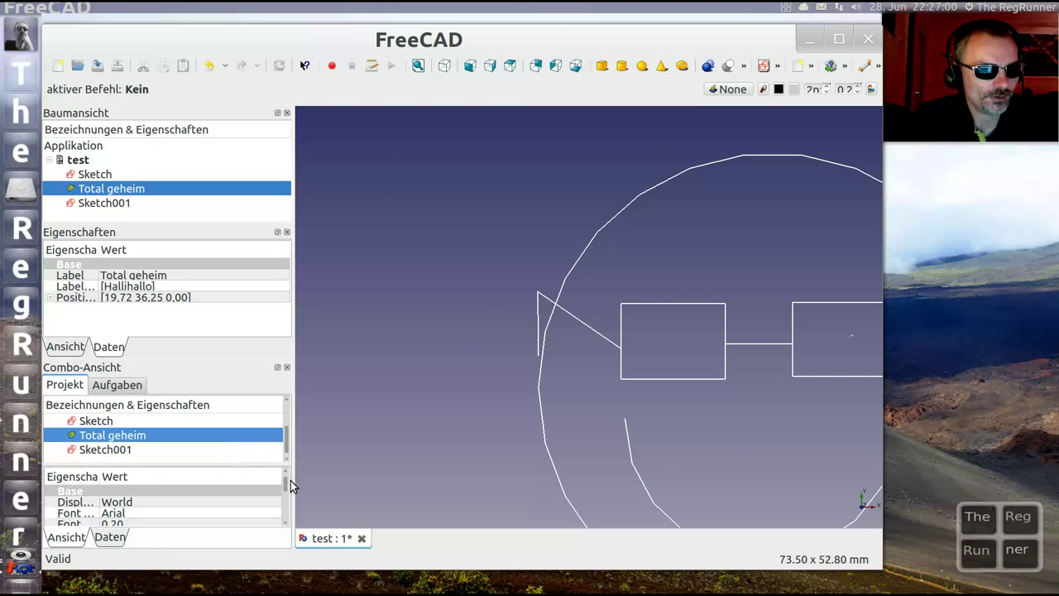
left_click_drag(290, 484, 288, 514)
left_click(139, 514)
left_click(139, 514)
left_click(143, 505)
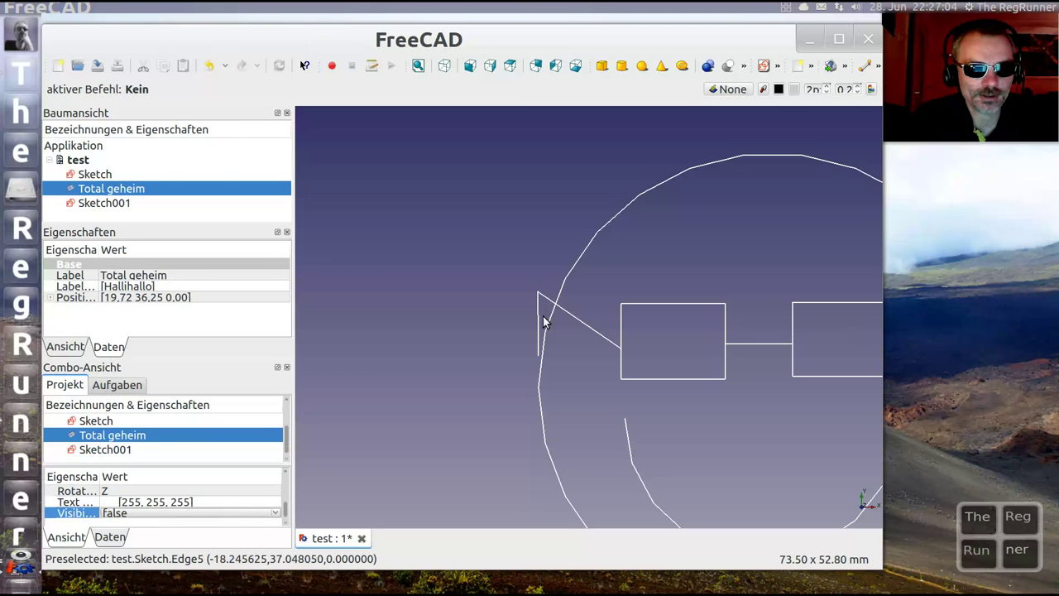
Zoom in on the smiley's left ear tip.
scroll(538, 267, "up", 3)
scroll(538, 266, "up", 2)
scroll(538, 266, "up", 1)
scroll(436, 198, "up", 1)
scroll(521, 267, "up", 1)
scroll(471, 314, "up", 1)
scroll(407, 284, "up", 1)
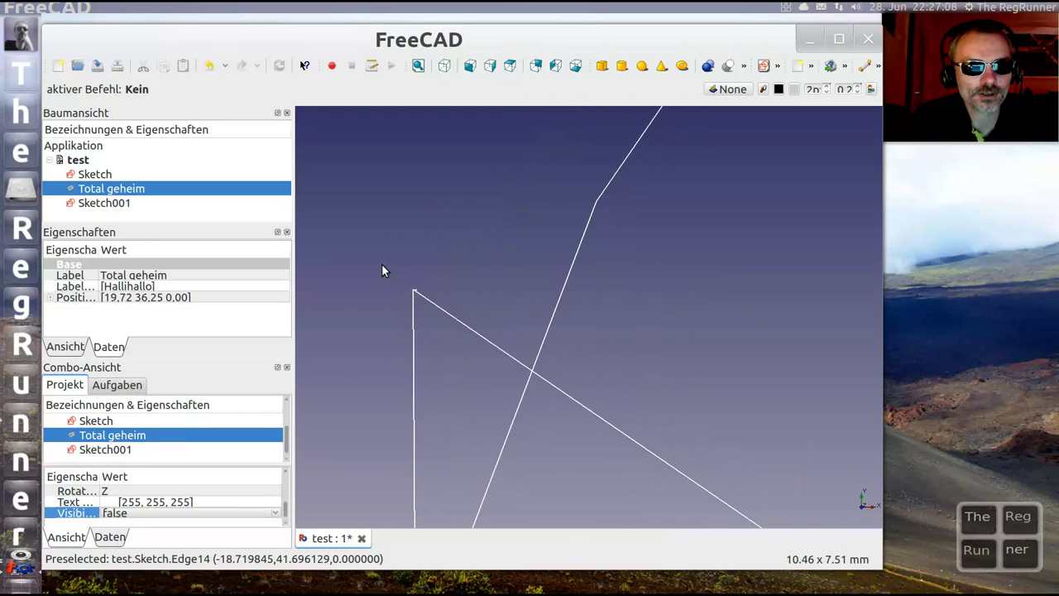
scroll(389, 276, "up", 3)
scroll(413, 292, "up", 1)
scroll(465, 331, "up", 1)
scroll(465, 317, "up", 3)
scroll(464, 317, "up", 1)
middle_click_drag(464, 317, 635, 281)
Magnify the ear corner further until the tiny THEREGRUNNER lettering appears.
scroll(501, 290, "up", 1)
scroll(577, 287, "up", 3)
scroll(535, 256, "up", 2)
scroll(541, 253, "up", 2)
scroll(541, 252, "up", 1)
scroll(541, 253, "up", 3)
scroll(538, 248, "up", 2)
scroll(532, 240, "up", 2)
middle_click_drag(532, 240, 565, 232)
scroll(548, 260, "up", 1)
scroll(463, 207, "up", 2)
scroll(431, 240, "up", 1)
scroll(431, 240, "up", 1)
scroll(435, 203, "up", 1)
middle_click_drag(439, 182, 629, 317)
scroll(502, 256, "up", 1)
scroll(558, 284, "up", 1)
scroll(515, 282, "up", 1)
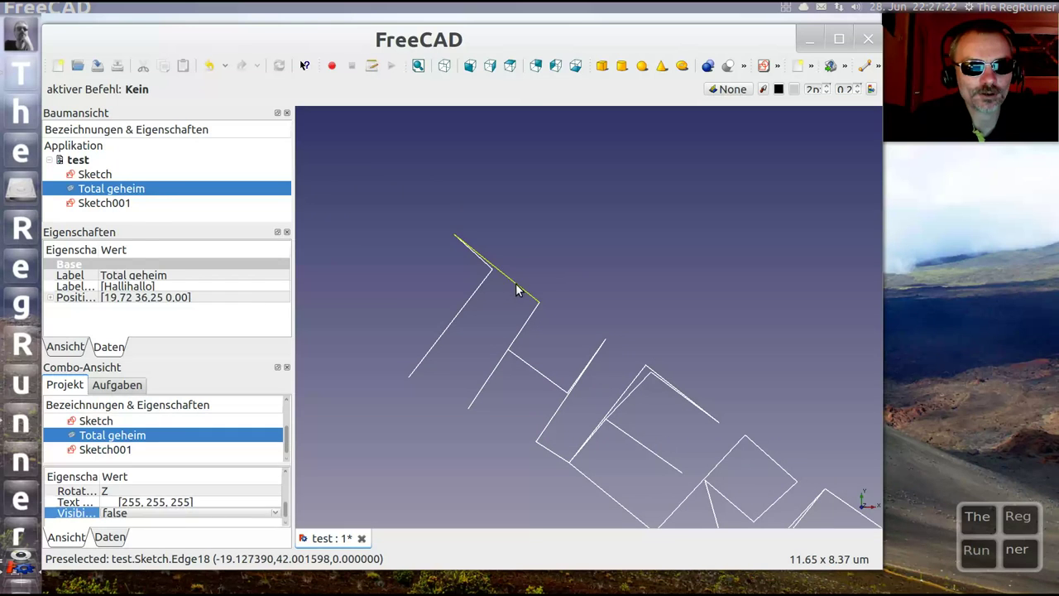
Select an edge of the THEREGRUNNER lettering to confirm it belongs to Sketch.
left_click(515, 283)
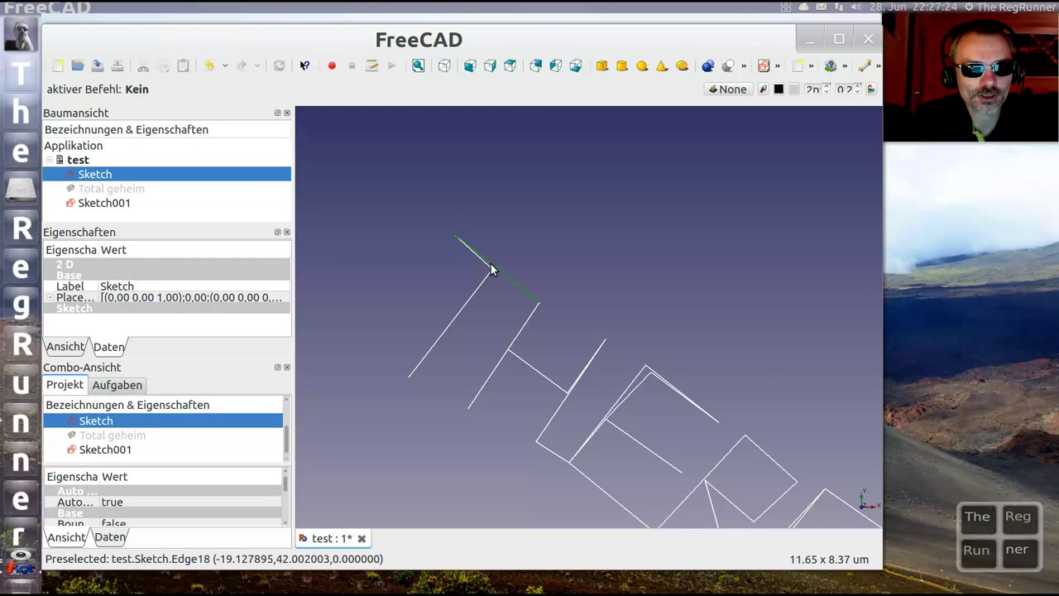
scroll(581, 282, "down", 1)
scroll(667, 416, "down", 1)
scroll(533, 338, "down", 1)
scroll(580, 347, "down", 2)
scroll(705, 369, "down", 2)
scroll(705, 402, "down", 1)
scroll(732, 454, "up", 1)
scroll(732, 454, "down", 1)
scroll(704, 410, "down", 1)
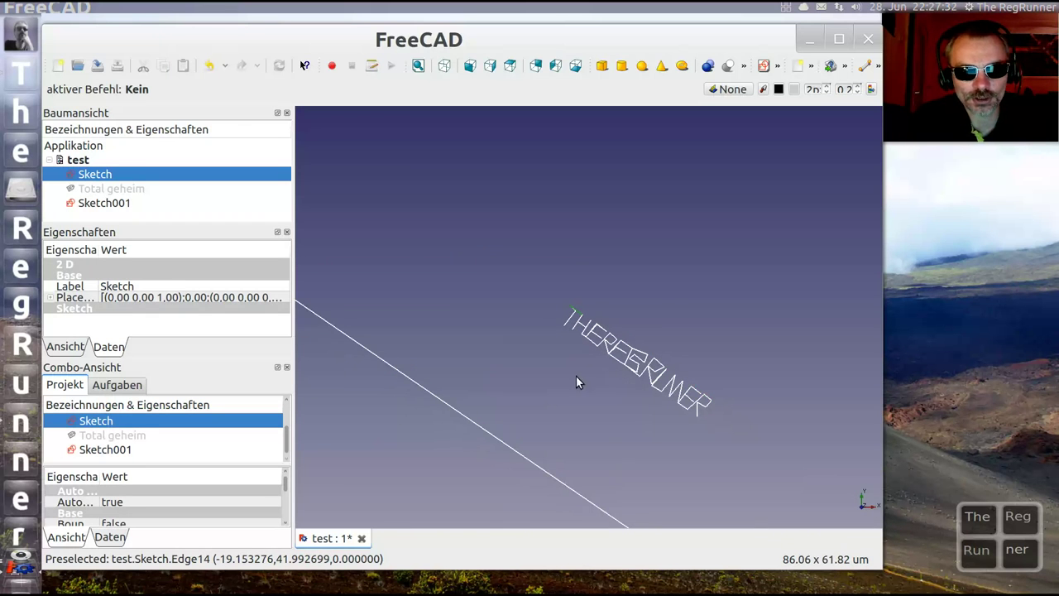
Clear the selection and centre the full smiley face, with glasses and pointed ears, in view.
left_click(486, 261)
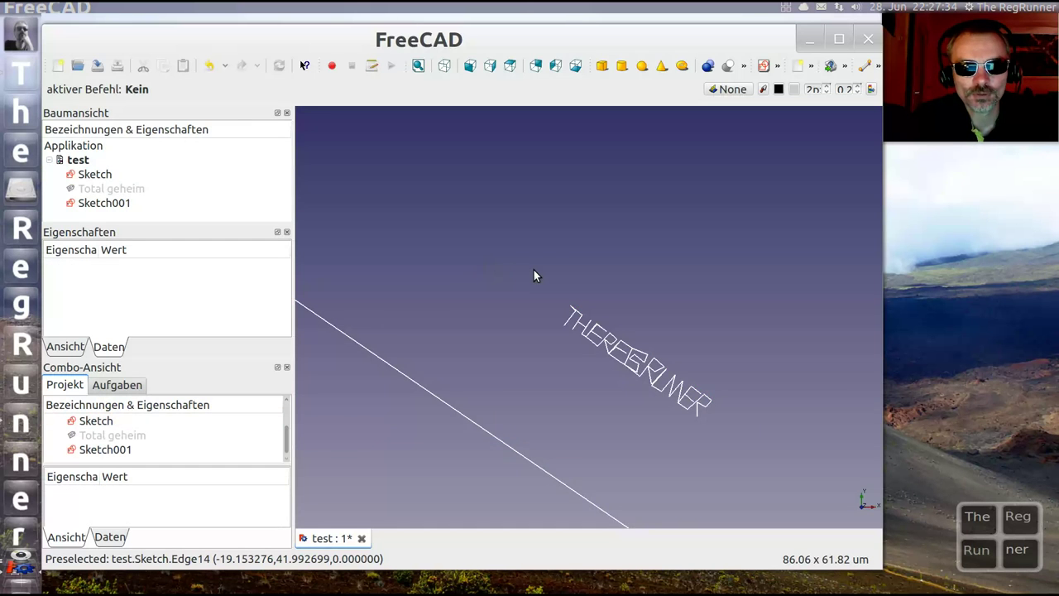
scroll(538, 281, "down", 2)
scroll(543, 373, "down", 1)
scroll(572, 355, "down", 1)
scroll(579, 345, "down", 4)
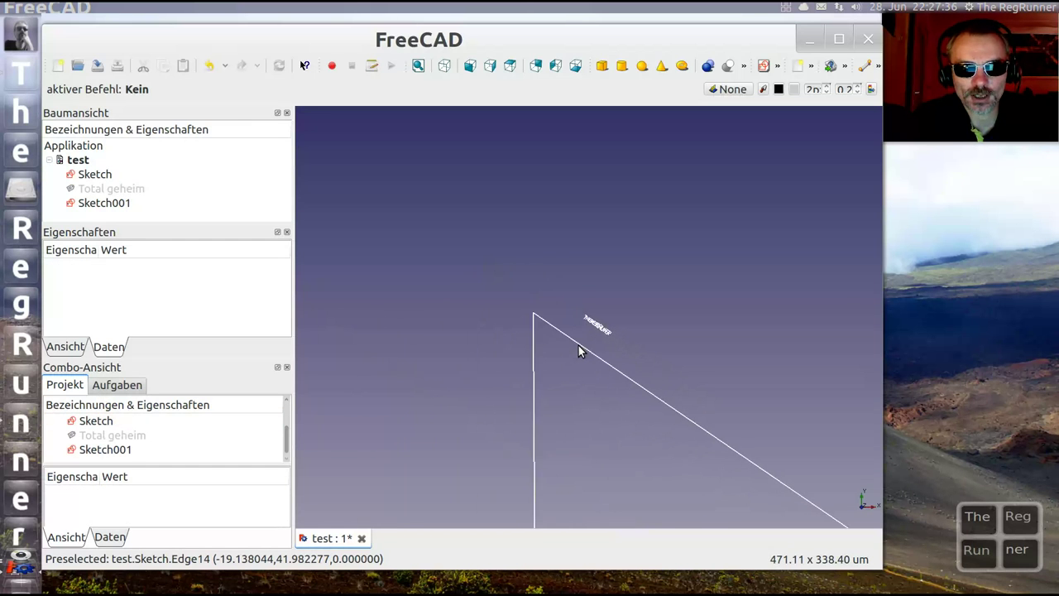
scroll(579, 345, "down", 1)
scroll(579, 345, "down", 2)
scroll(579, 346, "down", 2)
scroll(612, 346, "down", 2)
scroll(621, 344, "down", 2)
scroll(623, 346, "down", 3)
scroll(627, 351, "down", 2)
scroll(629, 353, "down", 3)
scroll(629, 354, "down", 2)
scroll(629, 355, "down", 3)
scroll(630, 350, "down", 2)
scroll(866, 394, "down", 1)
scroll(840, 387, "up", 1)
scroll(840, 380, "up", 1)
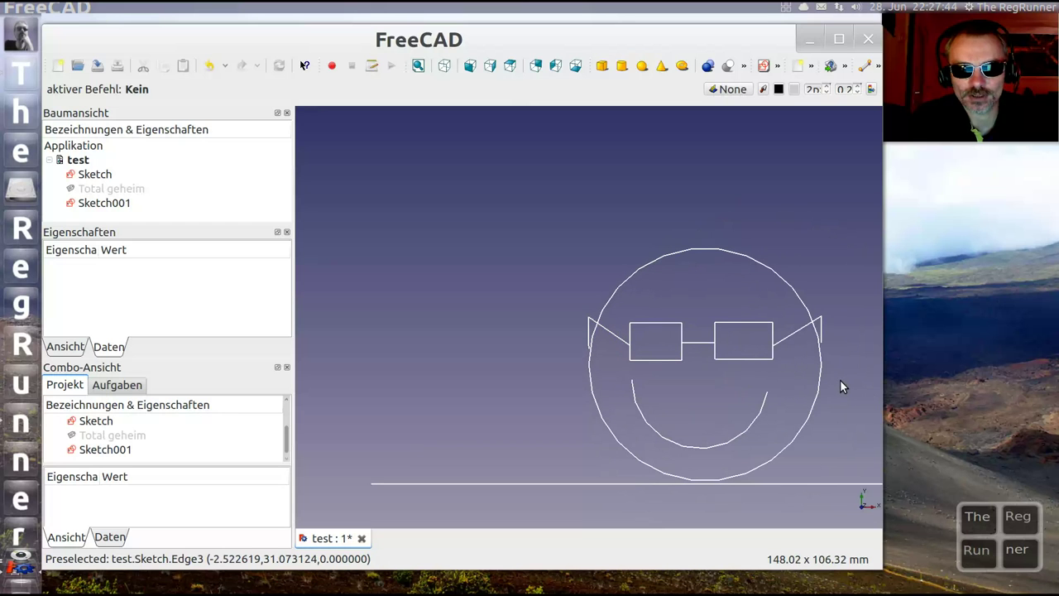
mouse_move(809, 374)
middle_mouse_down()
mouse_move(578, 328)
mouse_move(602, 343)
middle_mouse_up()
scroll(403, 310, "up", 1)
scroll(403, 293, "up", 2)
mouse_move(402, 293)
middle_mouse_down()
mouse_move(454, 322)
mouse_move(481, 308)
middle_mouse_up()
scroll(483, 305, "up", 1)
scroll(482, 304, "down", 1)
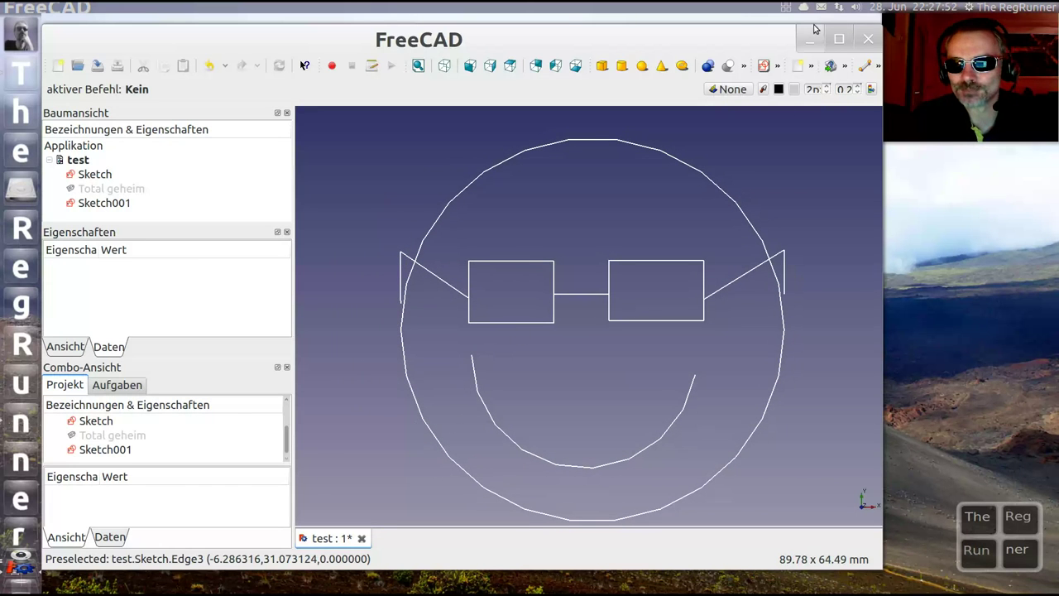
Quit FreeCAD without saving test.fcstd.
left_click(868, 40)
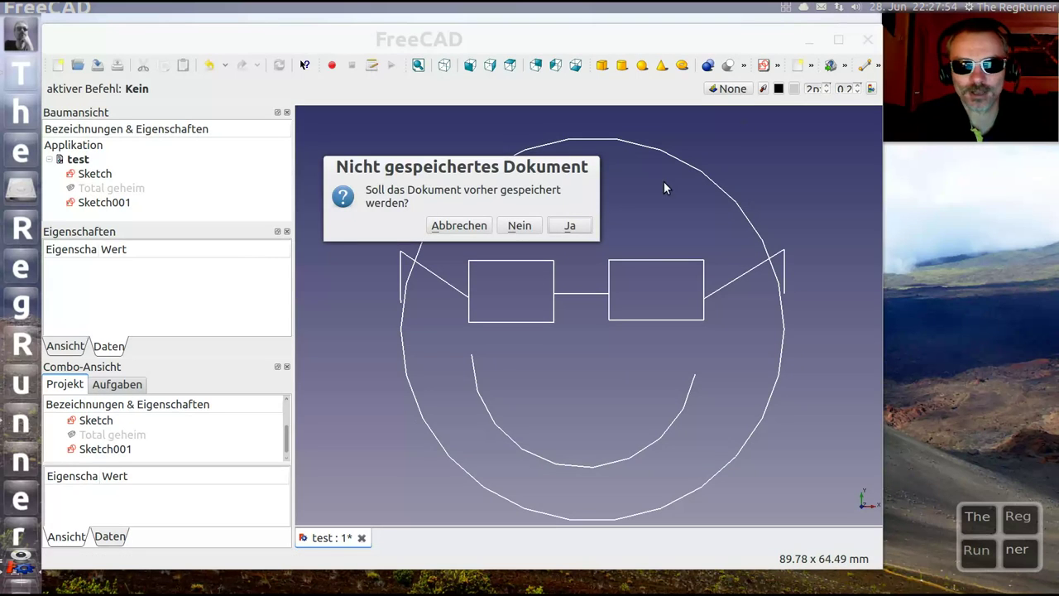
left_click(569, 226)
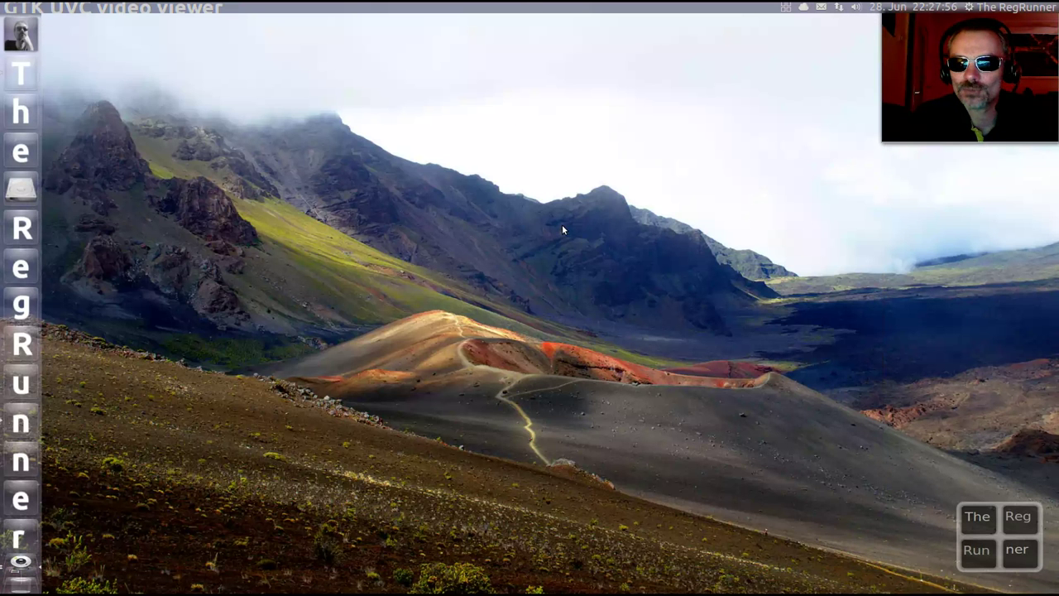